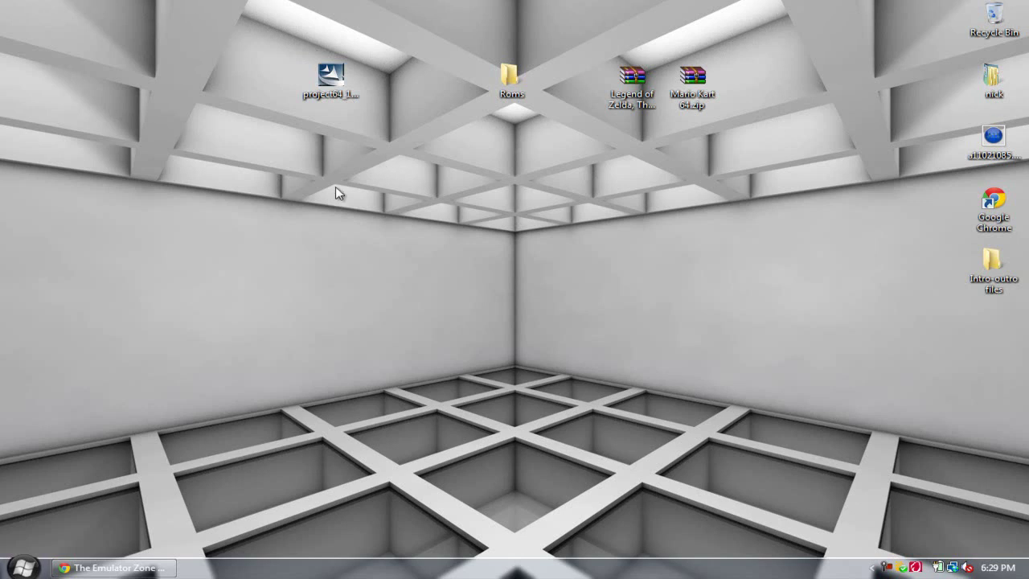
Step: Switch to Chrome and open the Project64 page from The Emulator Zone's Nintendo 64 emulator listing
left_click(112, 568)
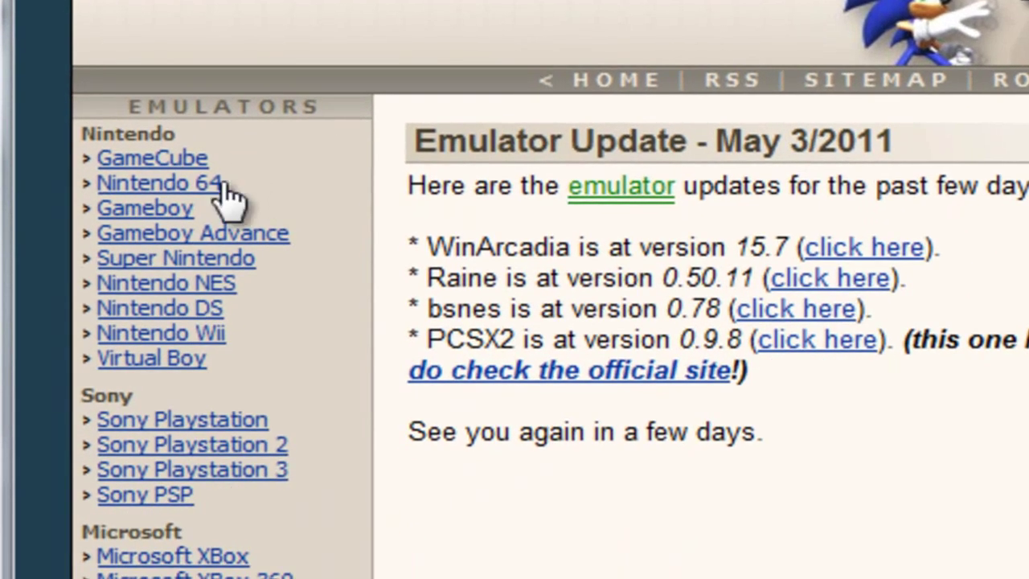
left_click(205, 192)
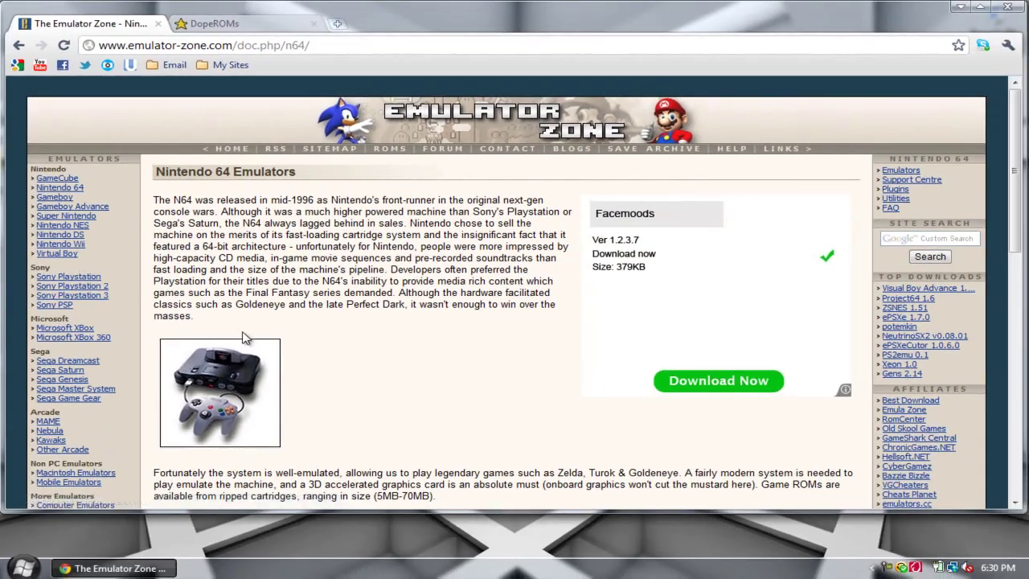
scroll(241, 332, "down", 3)
scroll(241, 332, "down", 2)
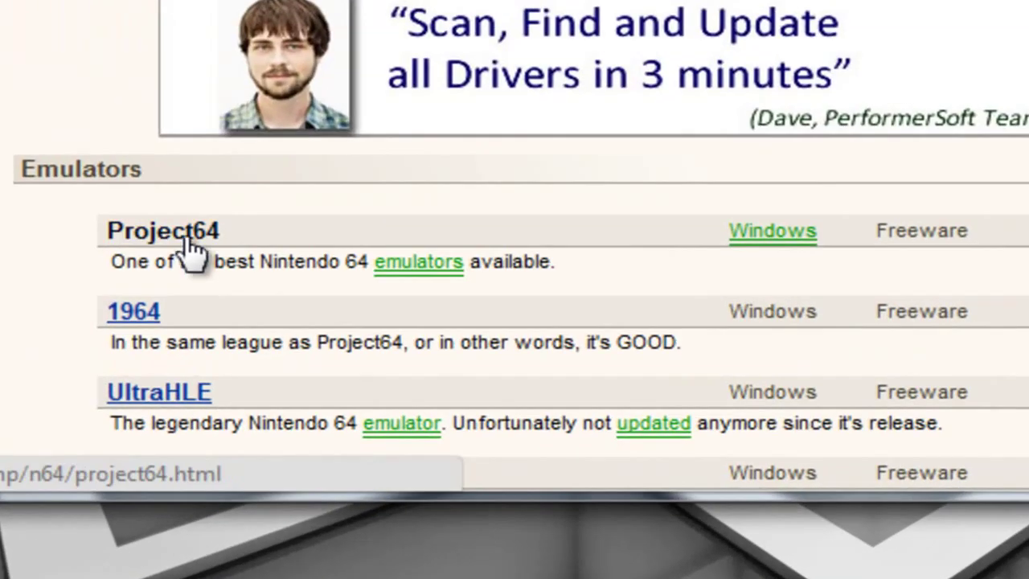
left_click(188, 241)
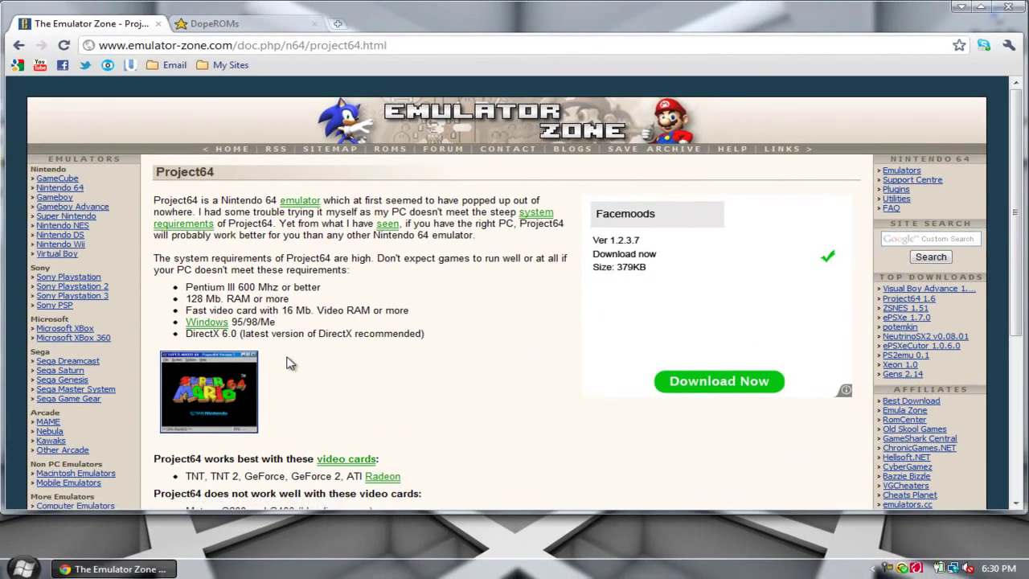
Step: Download Project64 1.6 from the download section of the Project64 page
scroll(290, 363, "down", 1)
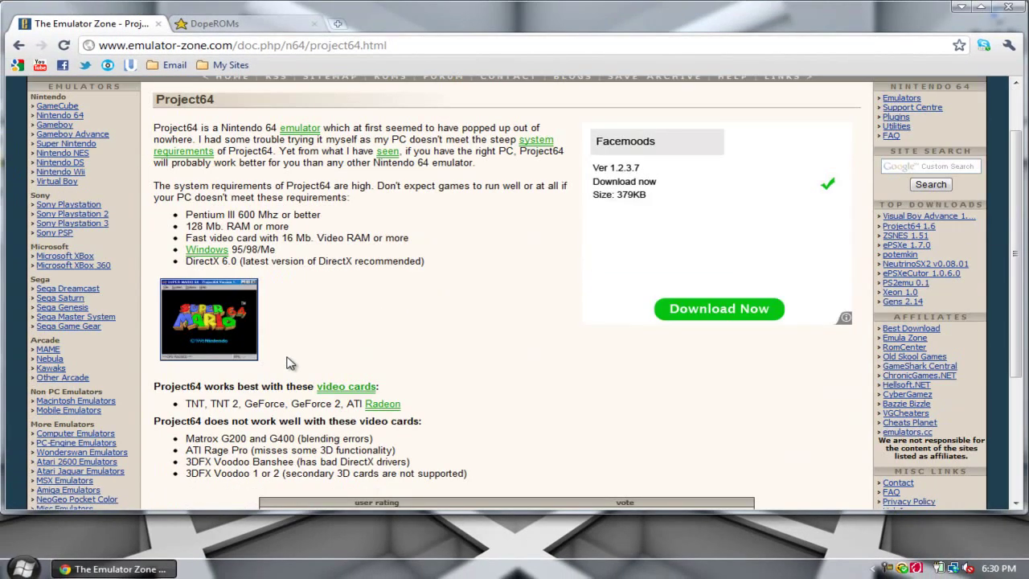
scroll(290, 363, "down", 3)
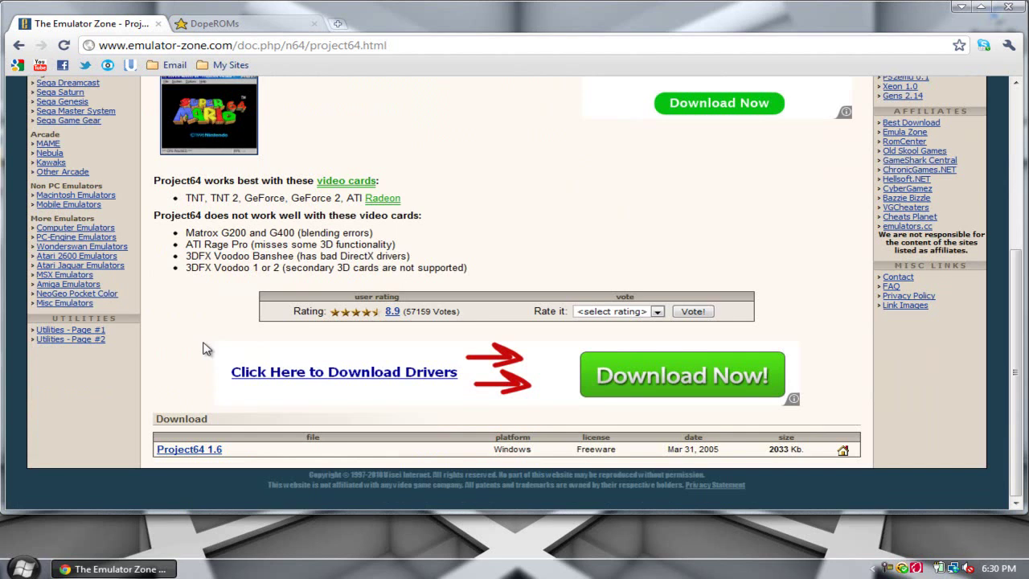
left_click(197, 450)
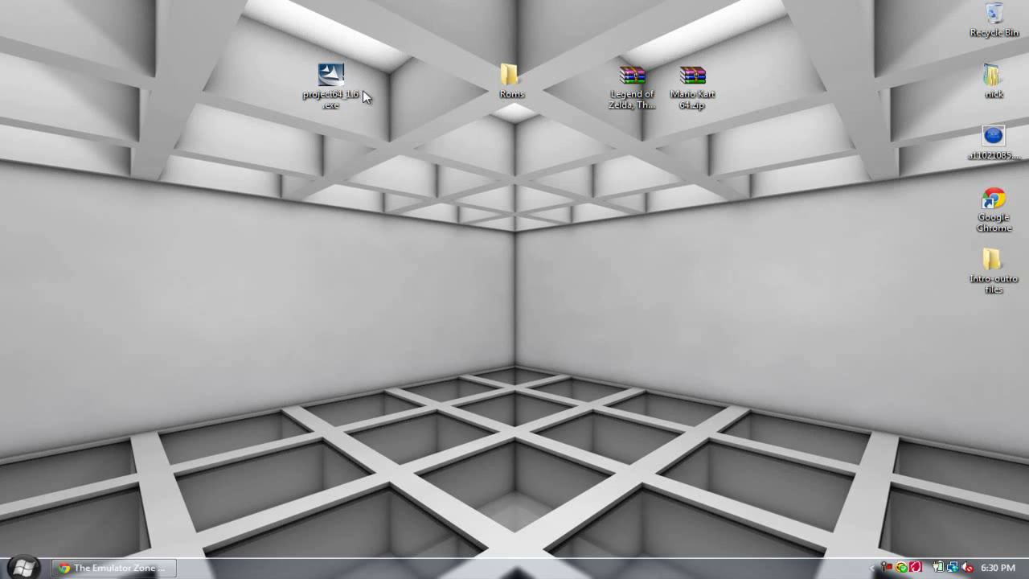
Step: Run the project64_1.6.exe installer from the desktop, advance to the destination folder page and open the list of available drives
double_click(330, 81)
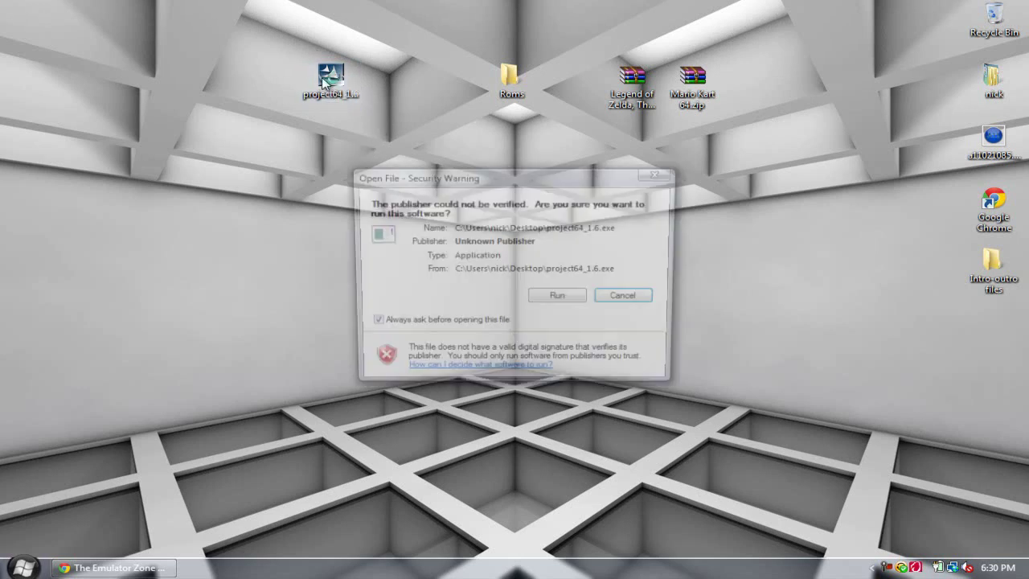
left_click(569, 298)
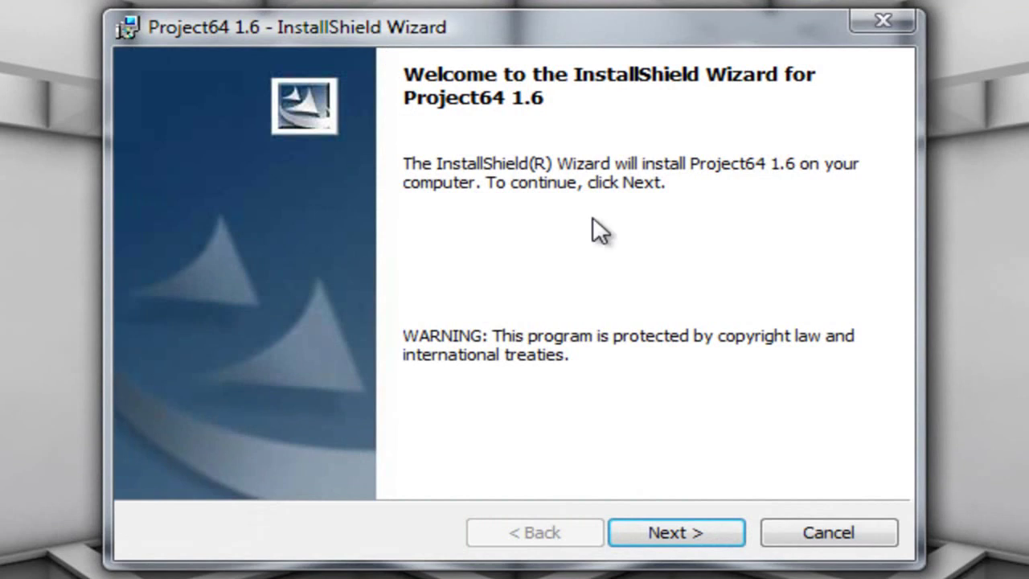
left_click(715, 530)
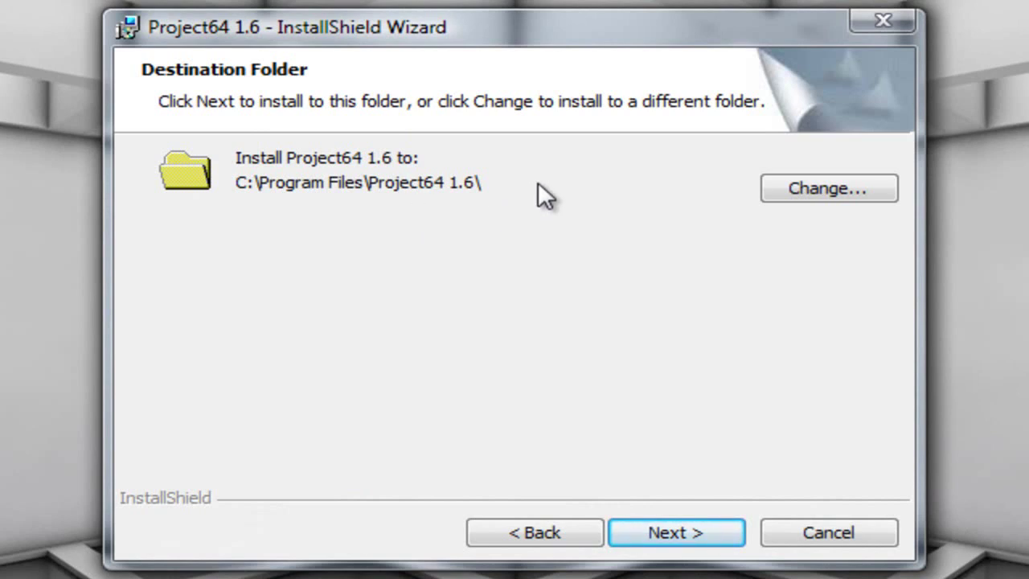
left_click(821, 190)
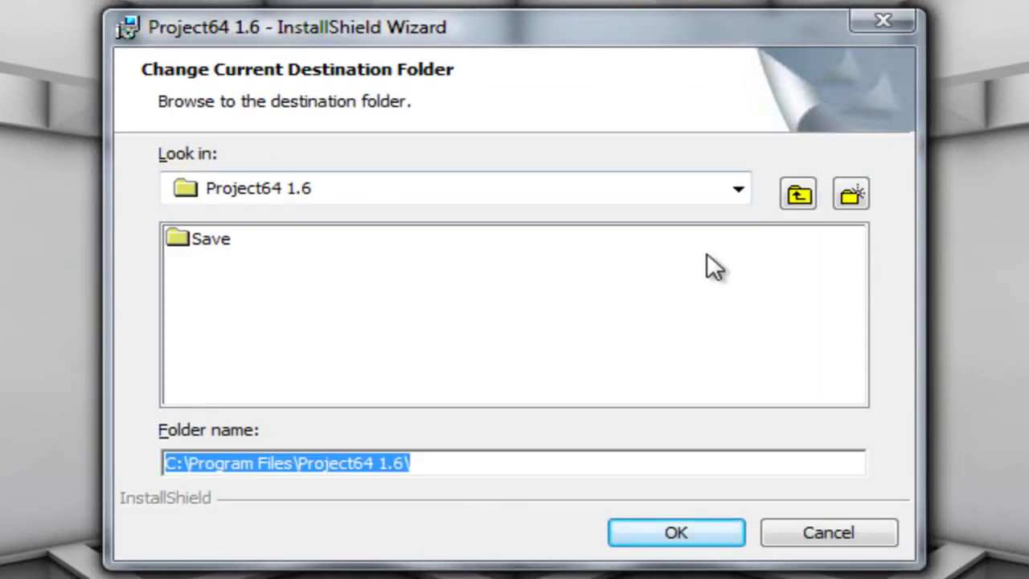
left_click(728, 192)
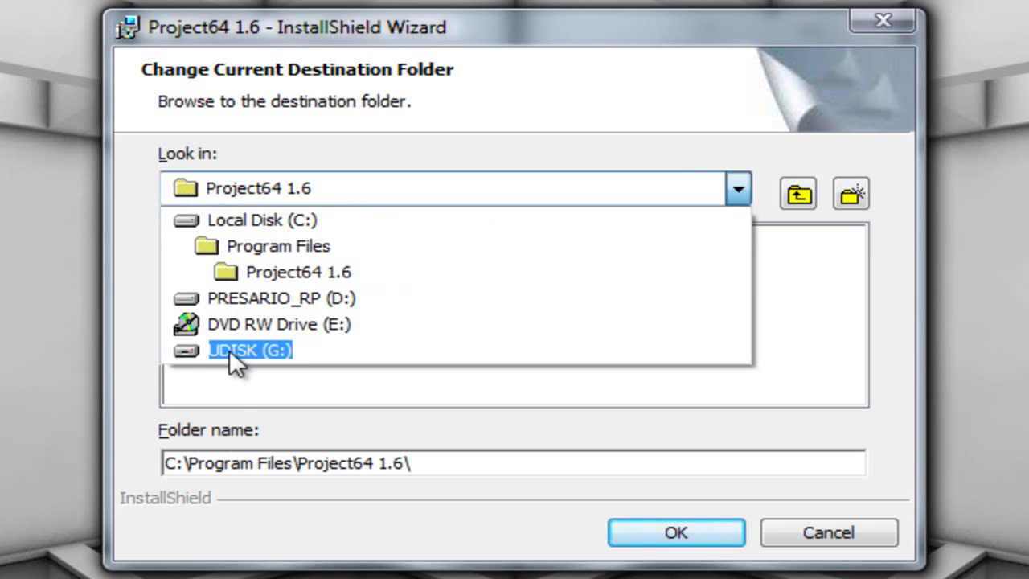
Step: Open the UDISK (G:) drive from Computer to check its contents, and view the Blue glow logo a11 1.png image
key("super")
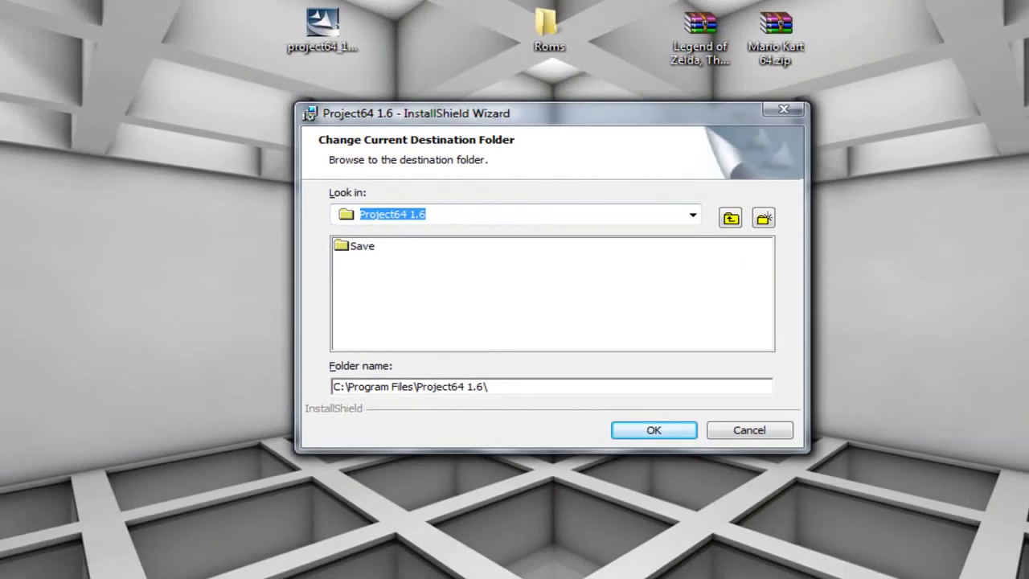
left_click(286, 165)
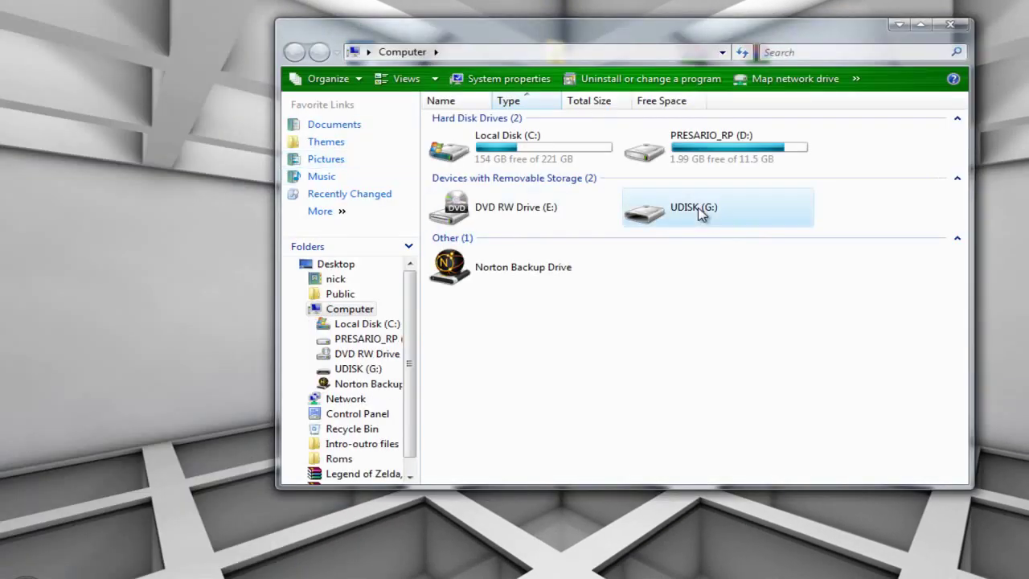
double_click(676, 211)
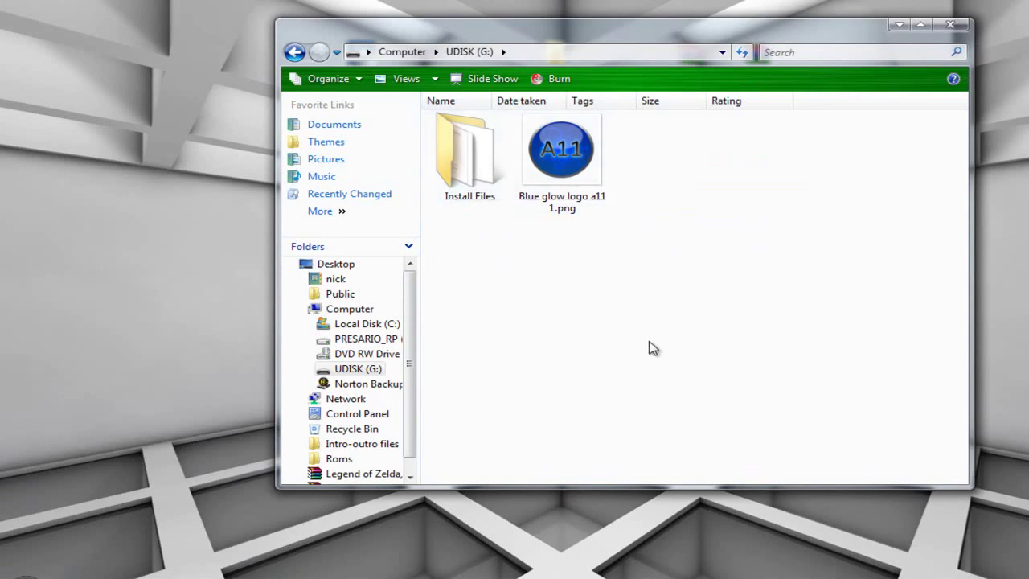
left_click(453, 199)
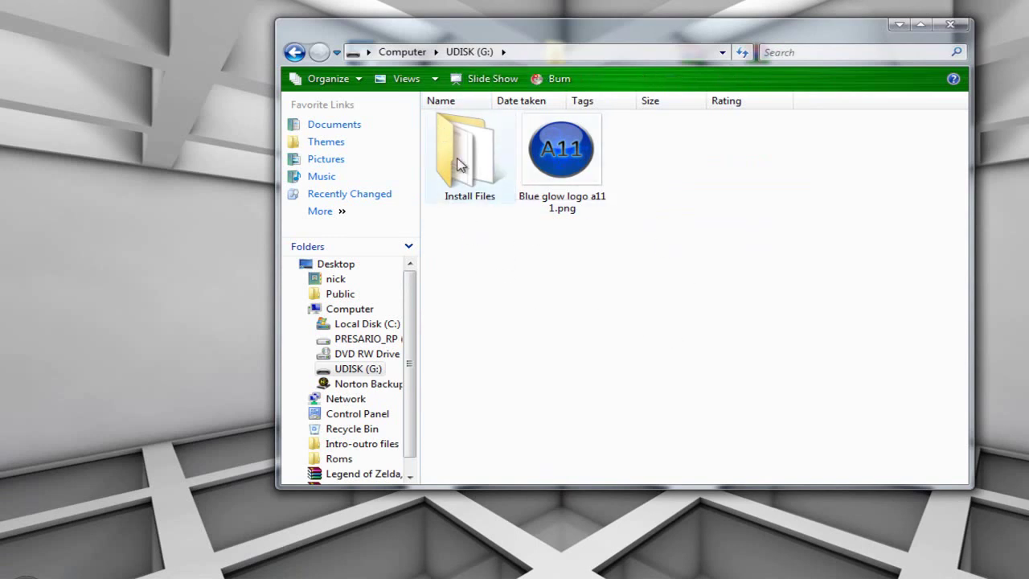
left_click(561, 149)
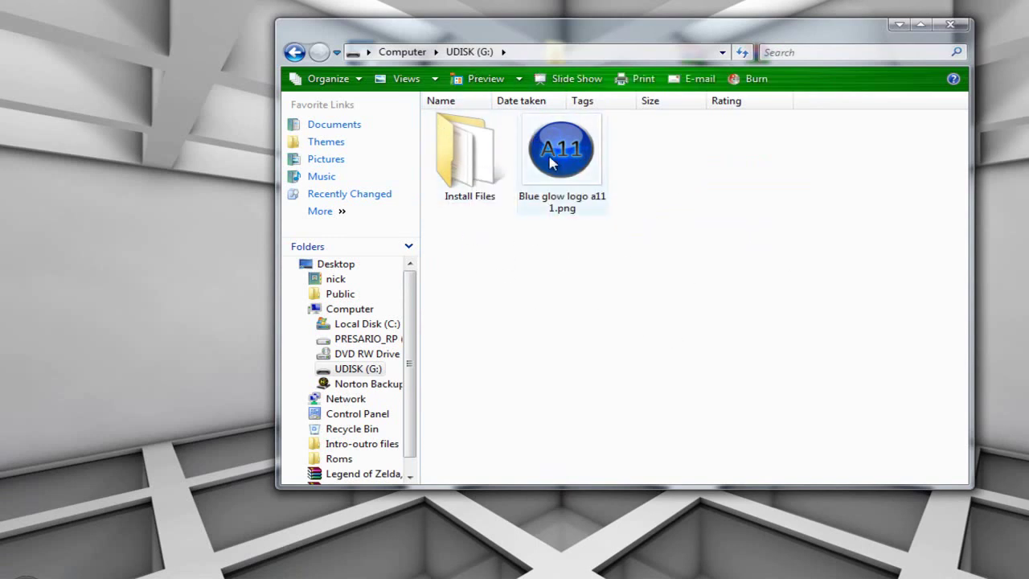
left_click(618, 181)
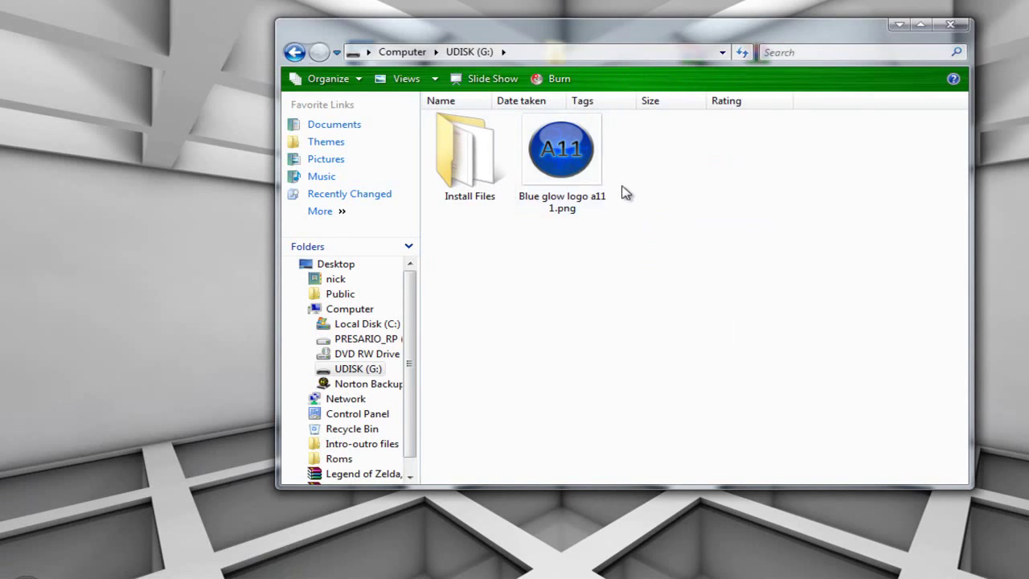
left_click(556, 153)
double_click(556, 152)
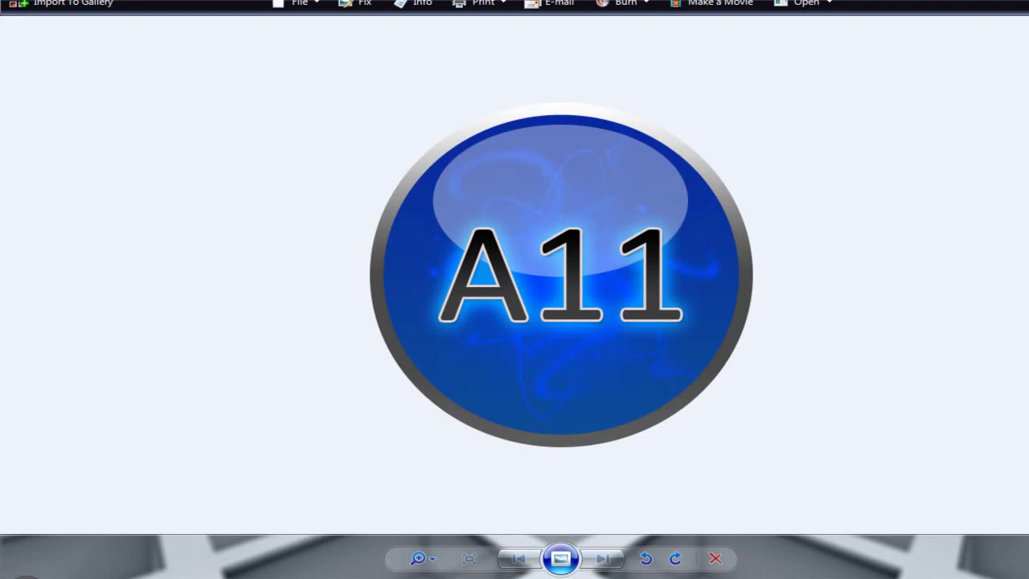
key("alt+F4")
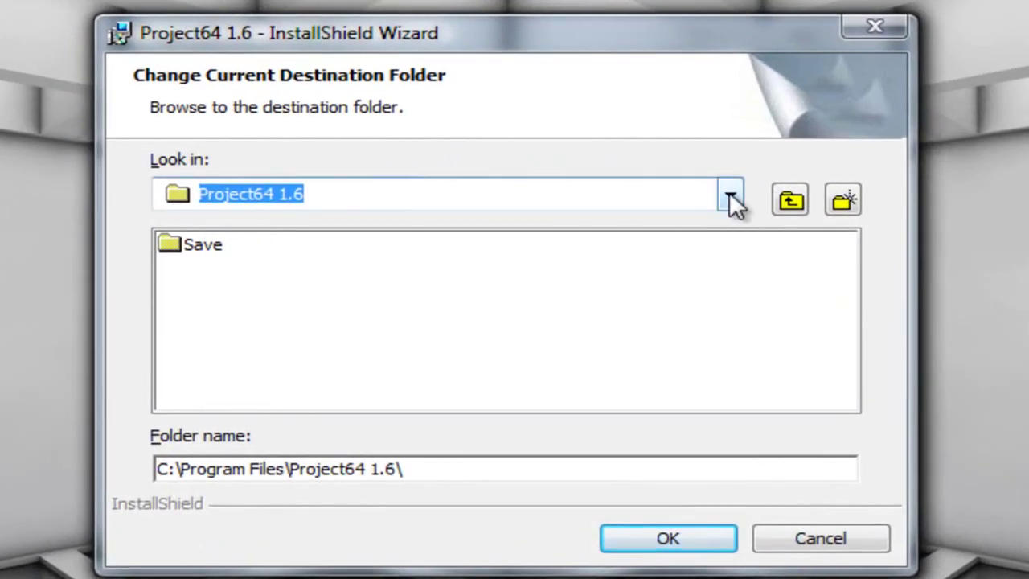
Step: Set the Project64 1.6 install destination to the UDISK (G:) drive
left_click(730, 195)
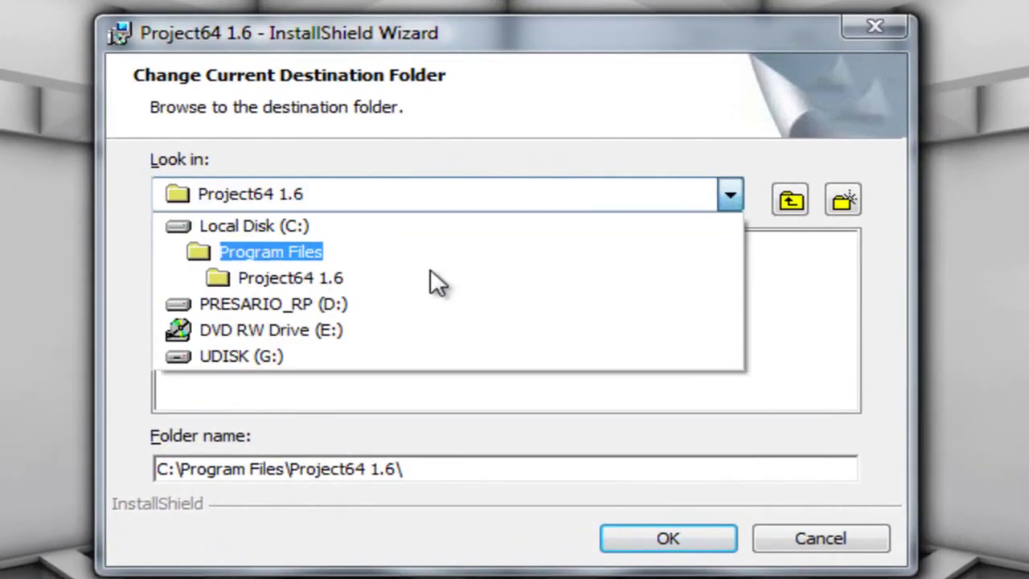
left_click(250, 353)
left_click(678, 555)
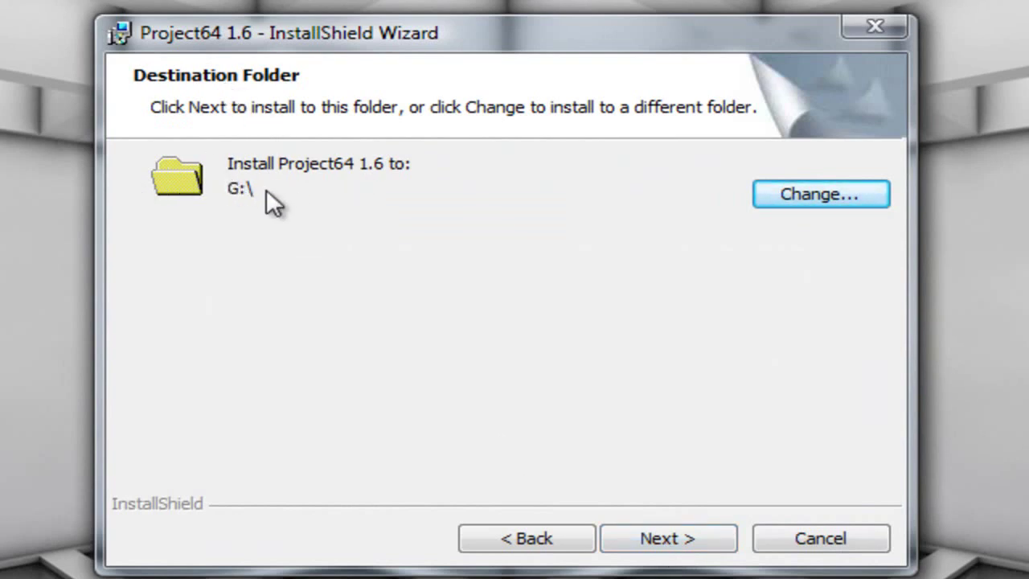
Step: Create a new folder named N64 on the G: drive and set it as the install destination
left_click(875, 205)
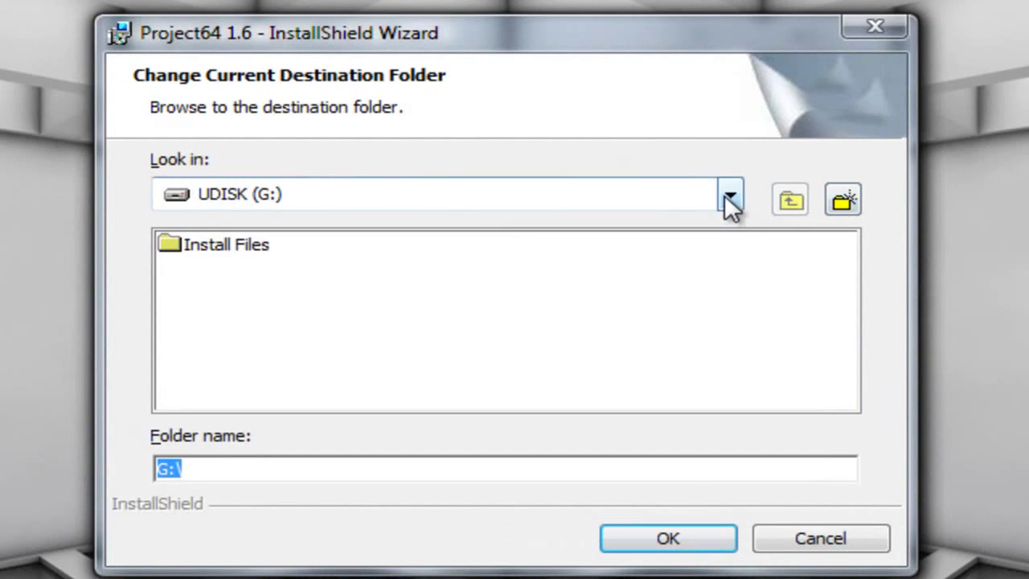
double_click(214, 247)
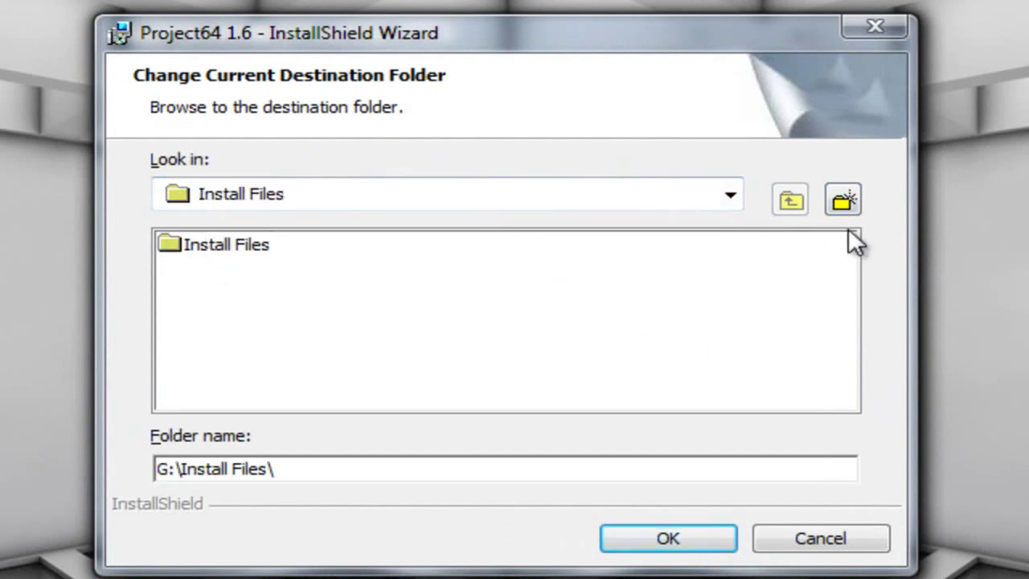
left_click(843, 203)
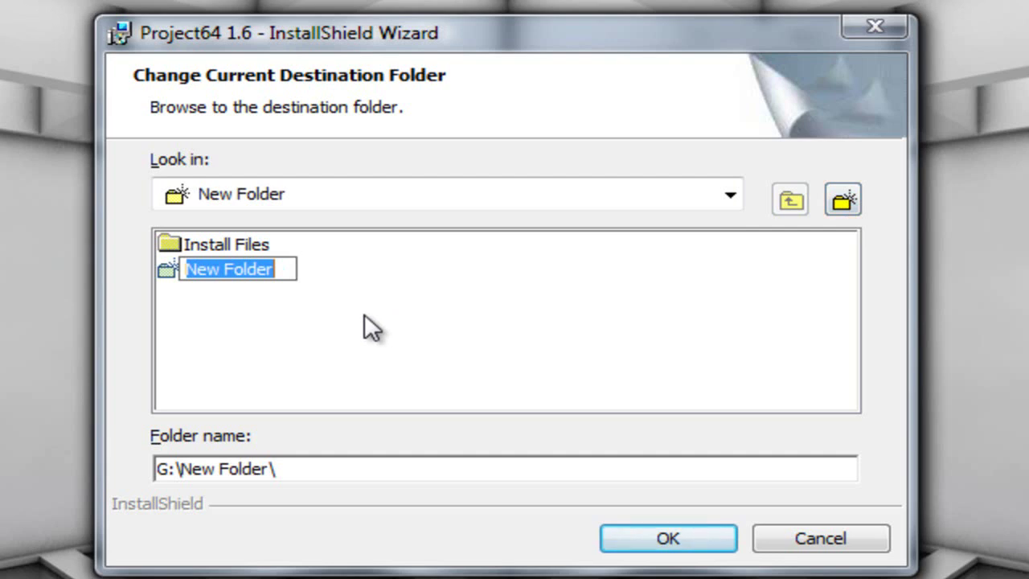
type("KN")
key("BackSpace")
key("BackSpace")
type("n")
key("BackSpace")
type("N64")
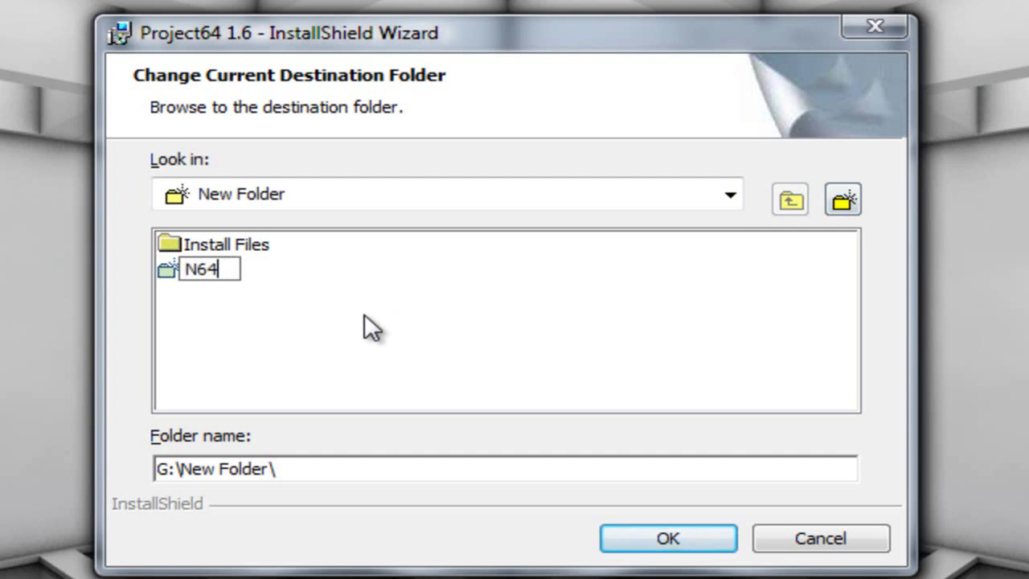
key("Return")
double_click(211, 270)
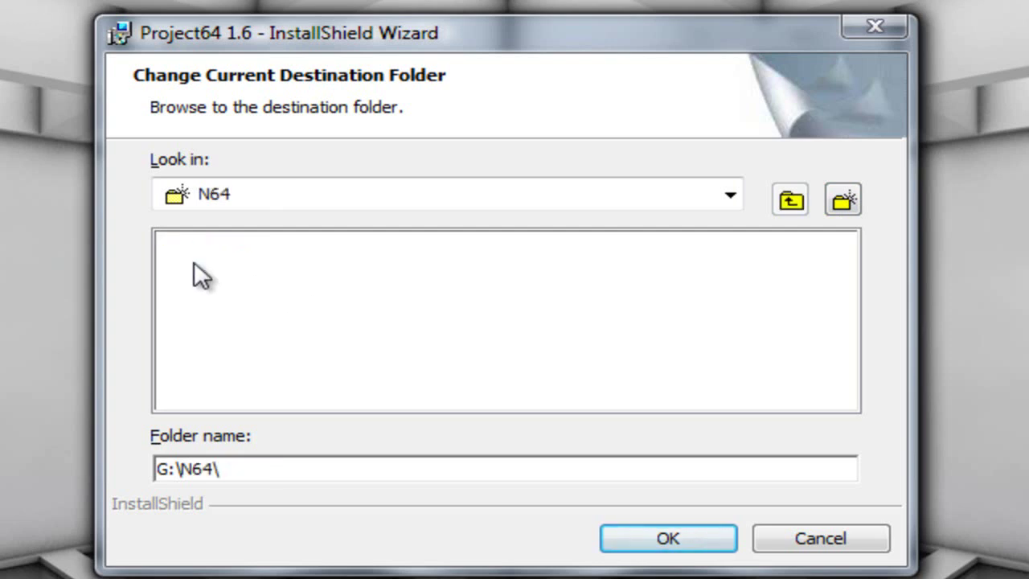
left_click(682, 533)
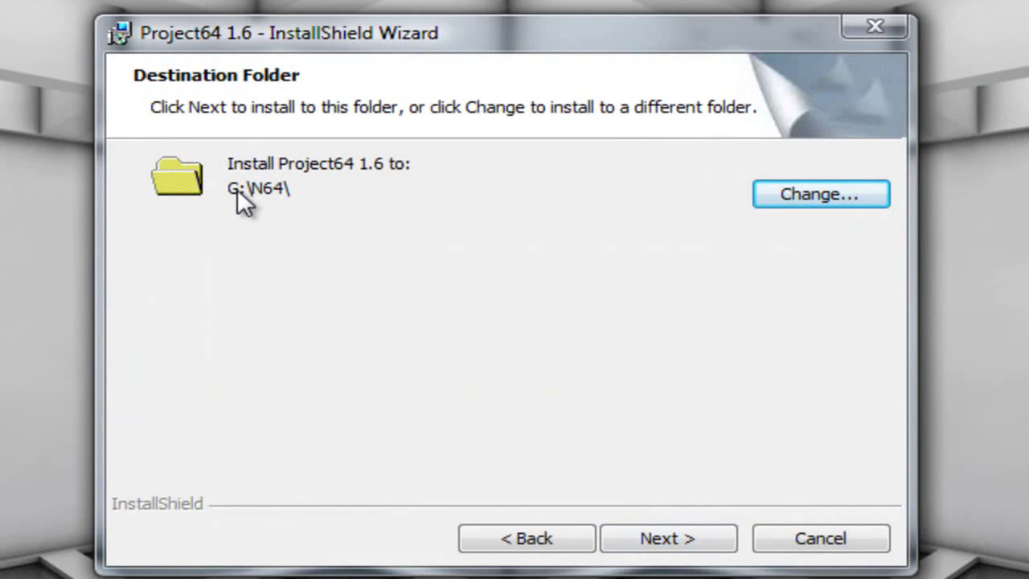
Step: Install Project64 1.6 to G:\N64\ and finish the wizard with Launch Project64 1.6 unticked
left_click(682, 534)
left_click(681, 534)
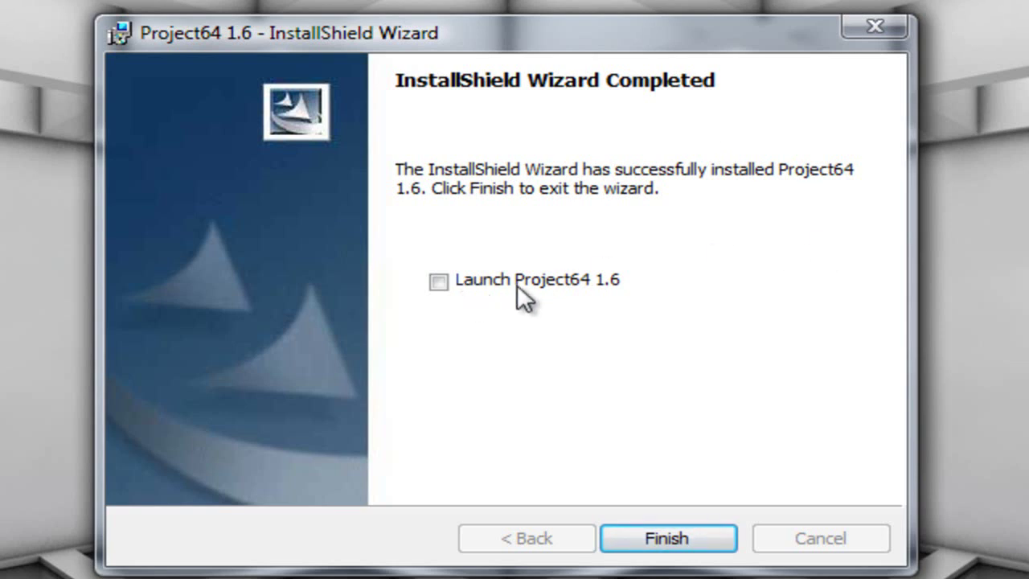
left_click(666, 537)
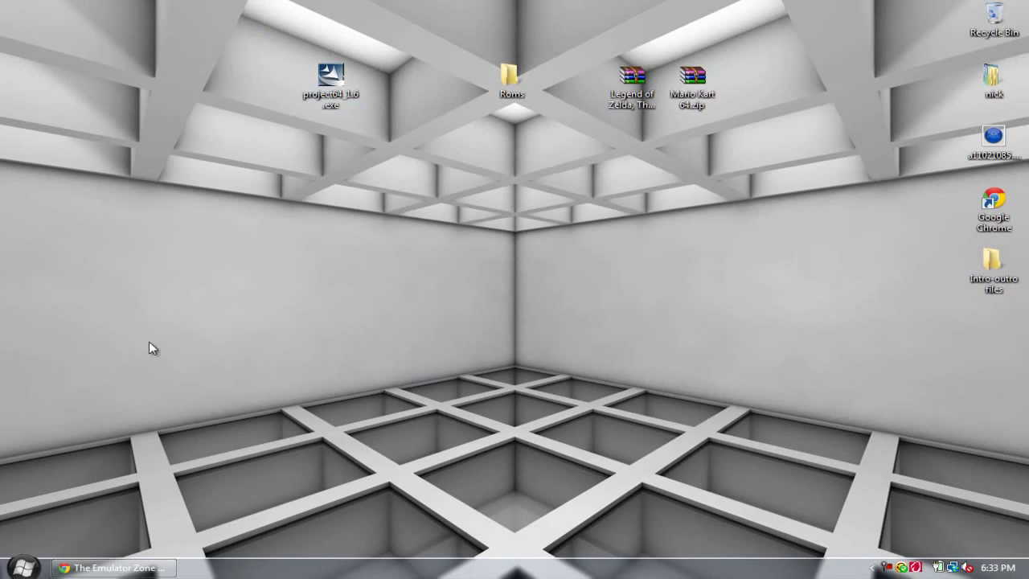
Step: Open the N64 folder on the UDISK (G:) drive and select Project64.exe
left_click(22, 568)
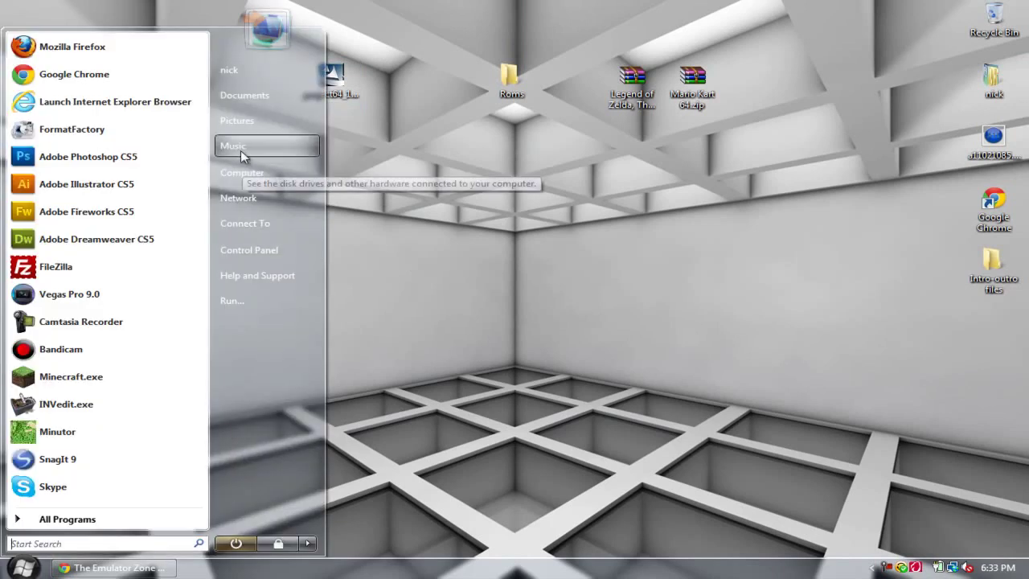
left_click(238, 175)
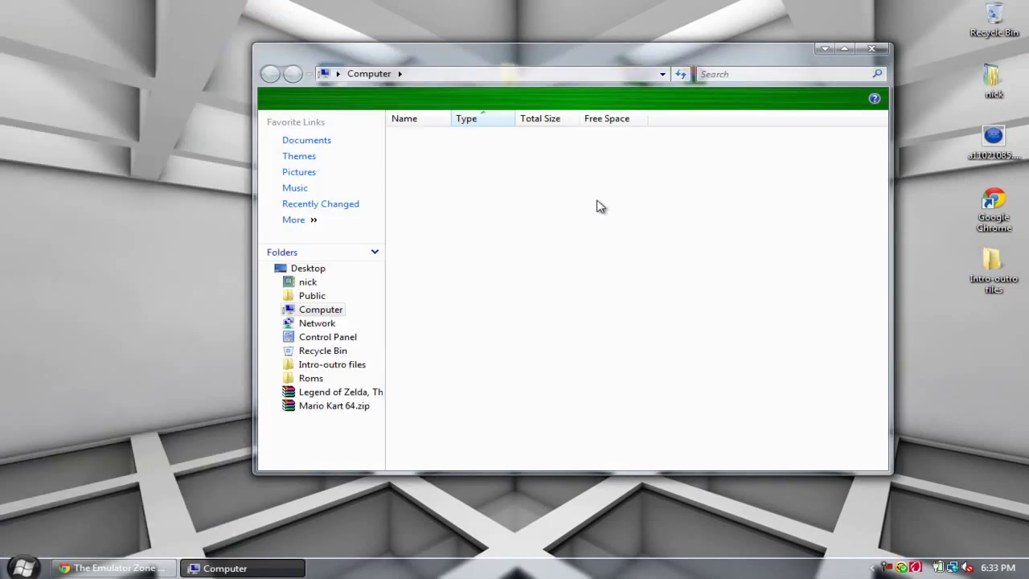
double_click(613, 231)
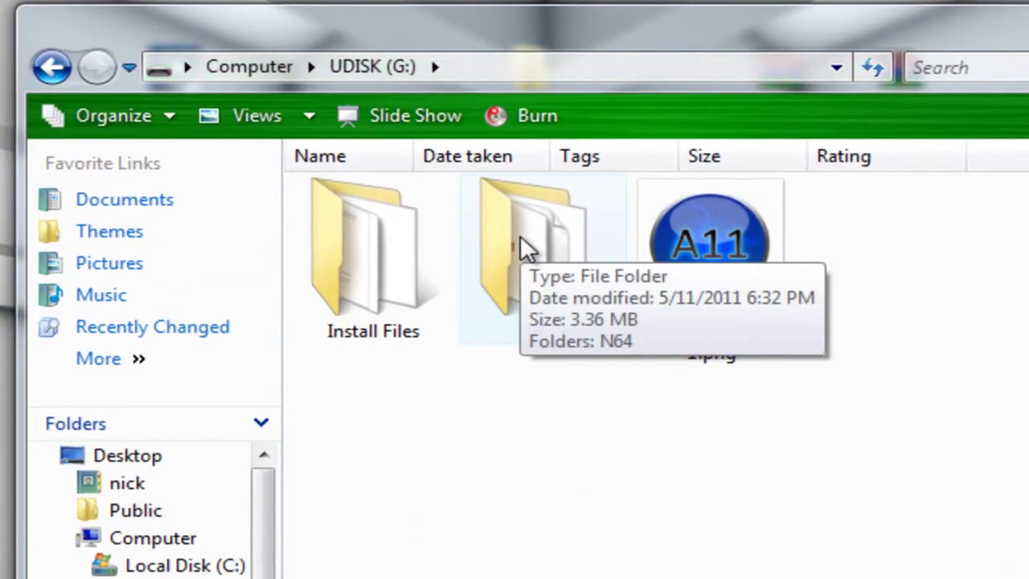
double_click(520, 237)
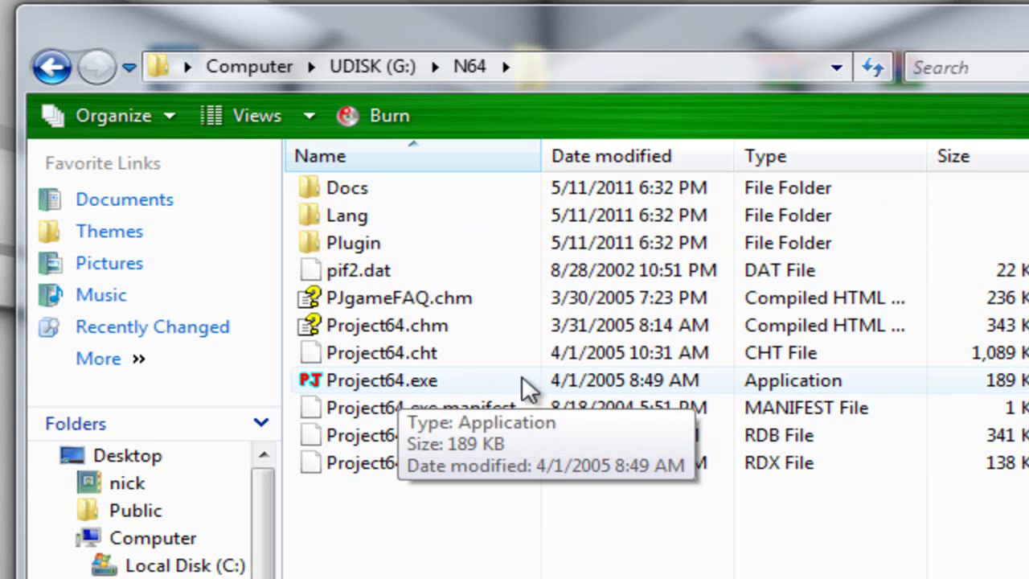
left_click(557, 390)
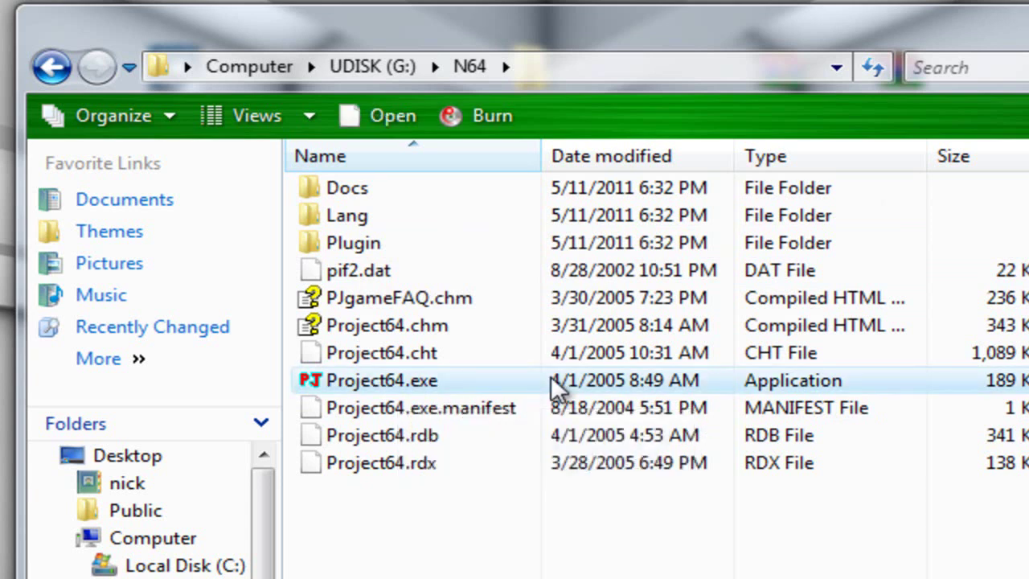
Step: Start Project64 with English as its language, view the ROM commands it offers, and close it
double_click(557, 389)
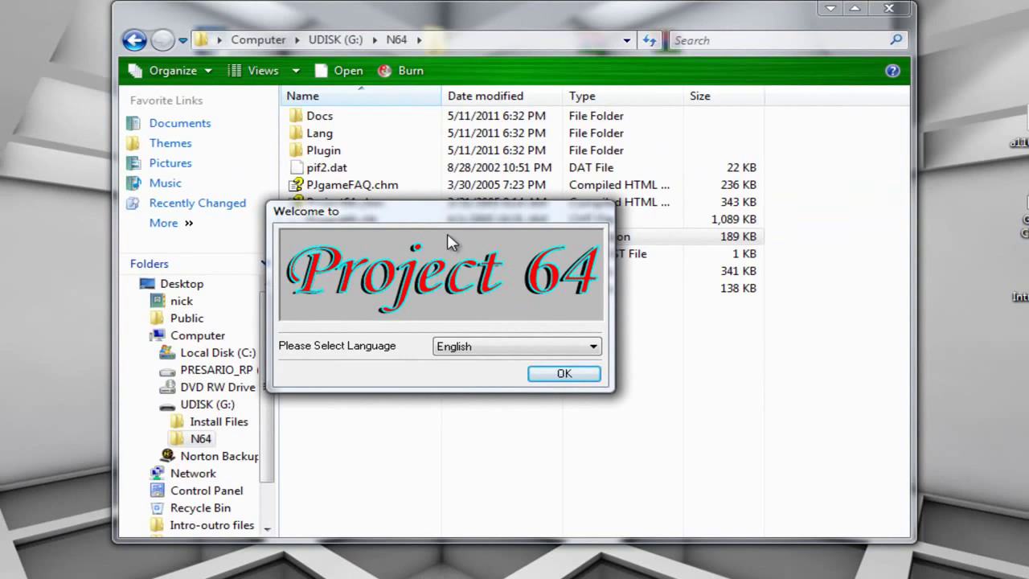
left_click(554, 377)
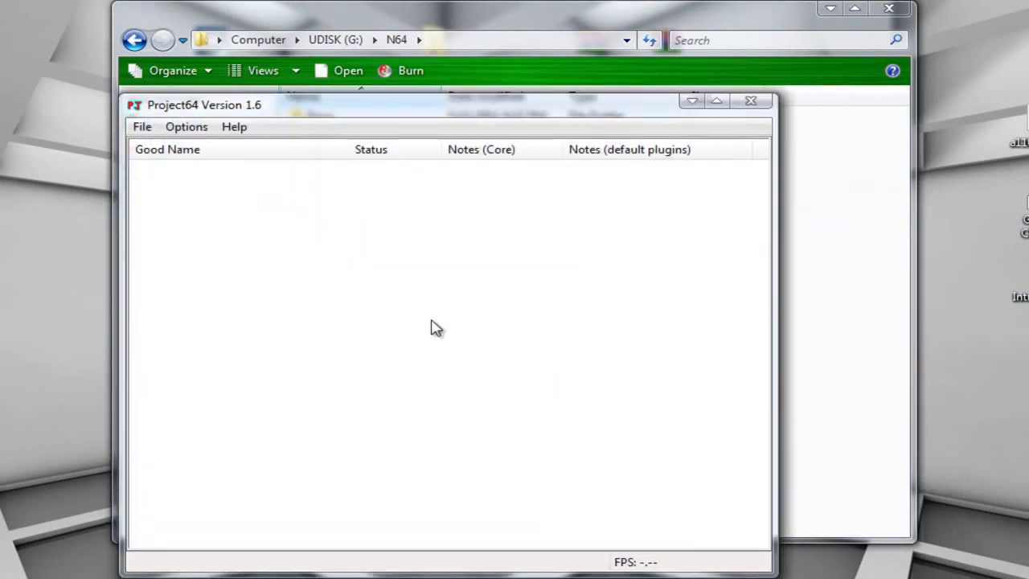
left_click(143, 130)
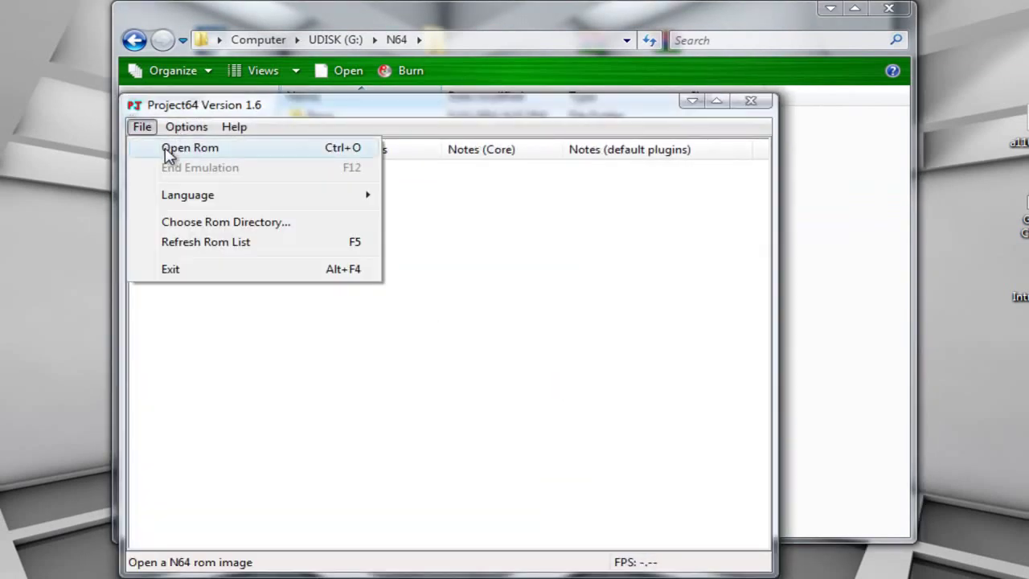
left_click(700, 202)
left_click(752, 102)
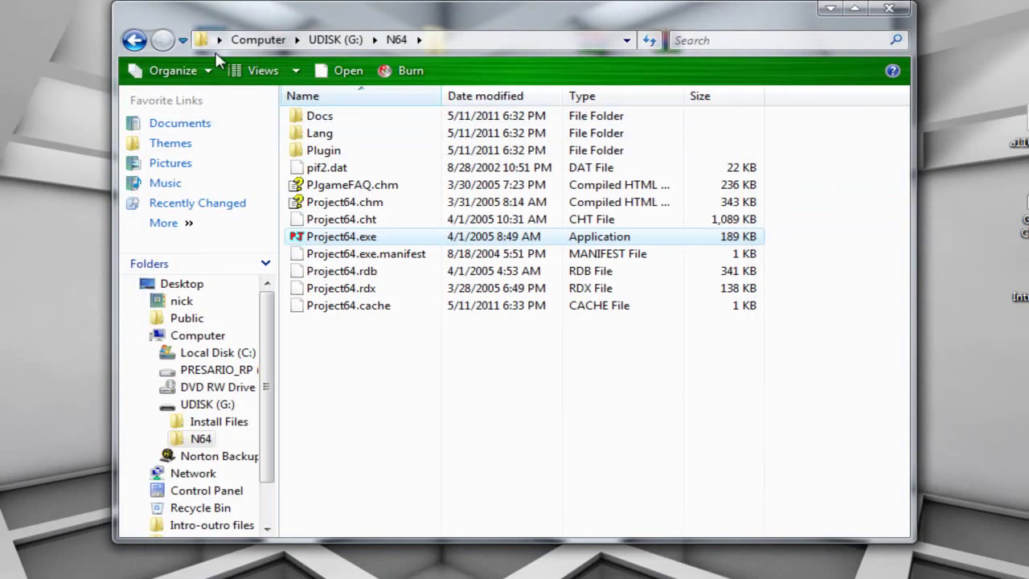
Step: Create a new folder named Roms in the root of the UDISK (G:) drive
left_click(134, 40)
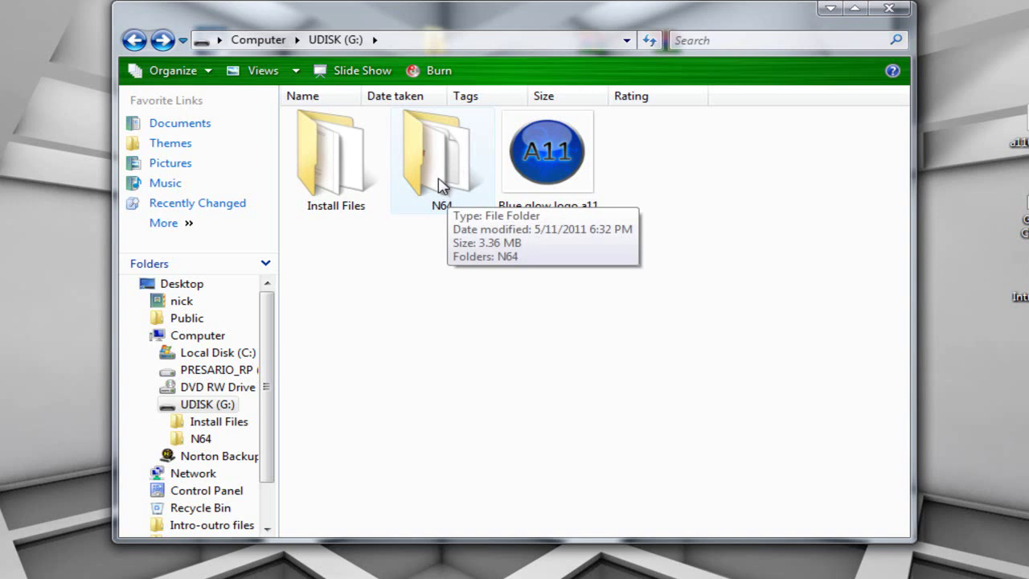
right_click(427, 261)
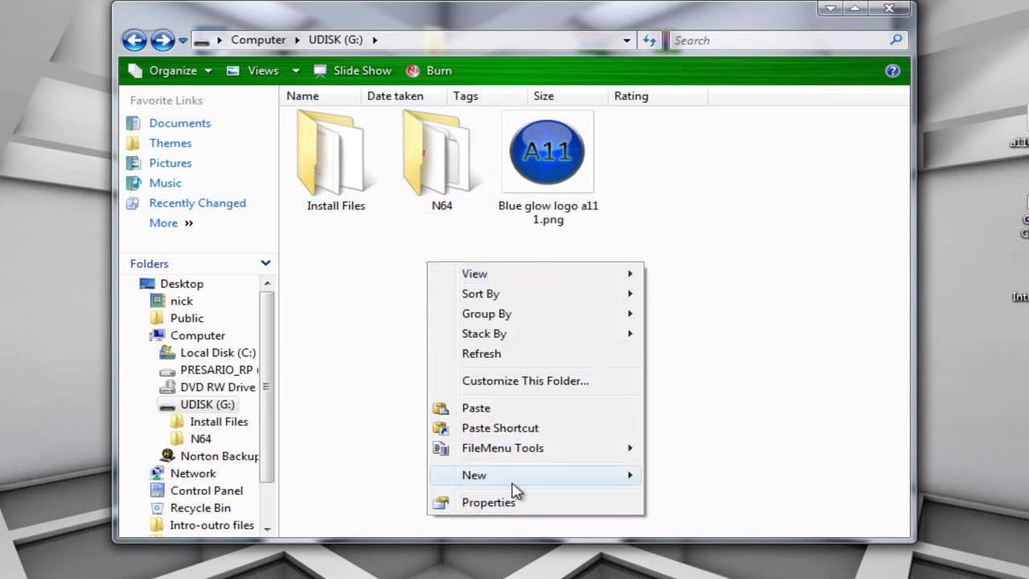
mouse_move(515, 486)
left_click(686, 475)
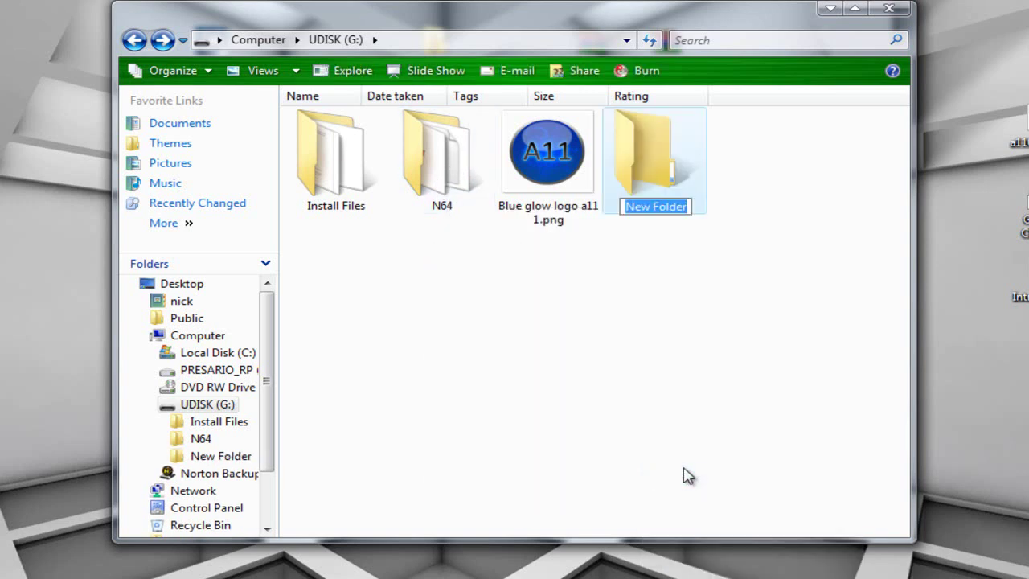
type("Roms")
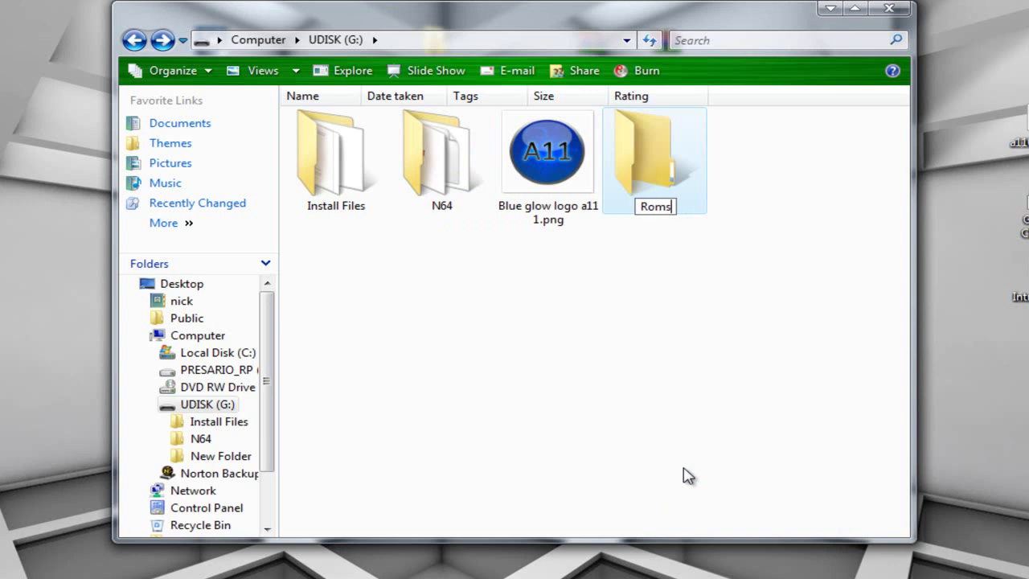
left_click(637, 344)
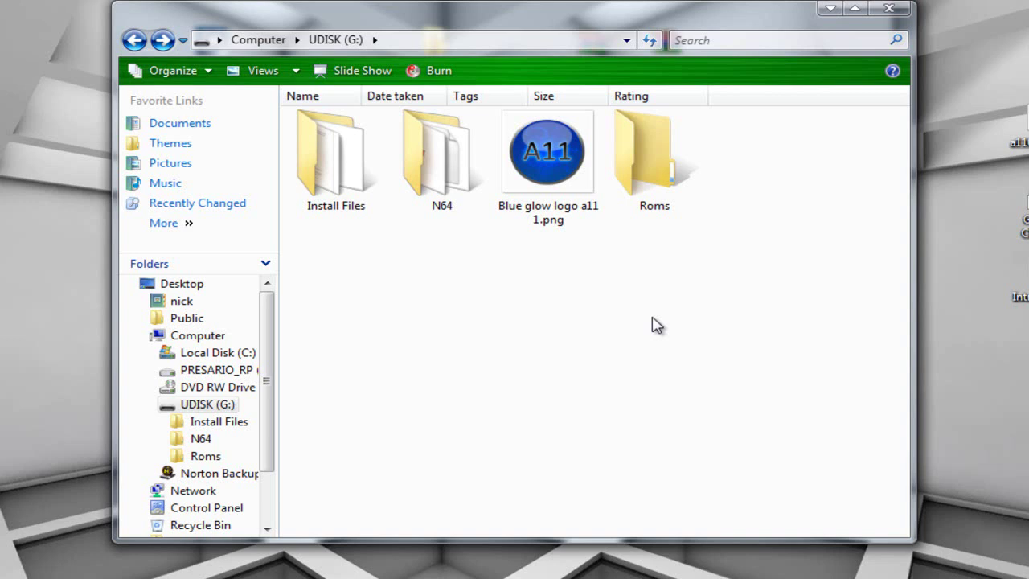
Step: Open the Roms folder on the desktop and show its Zelda and Mario Kart 64 files as tiles
left_click(830, 9)
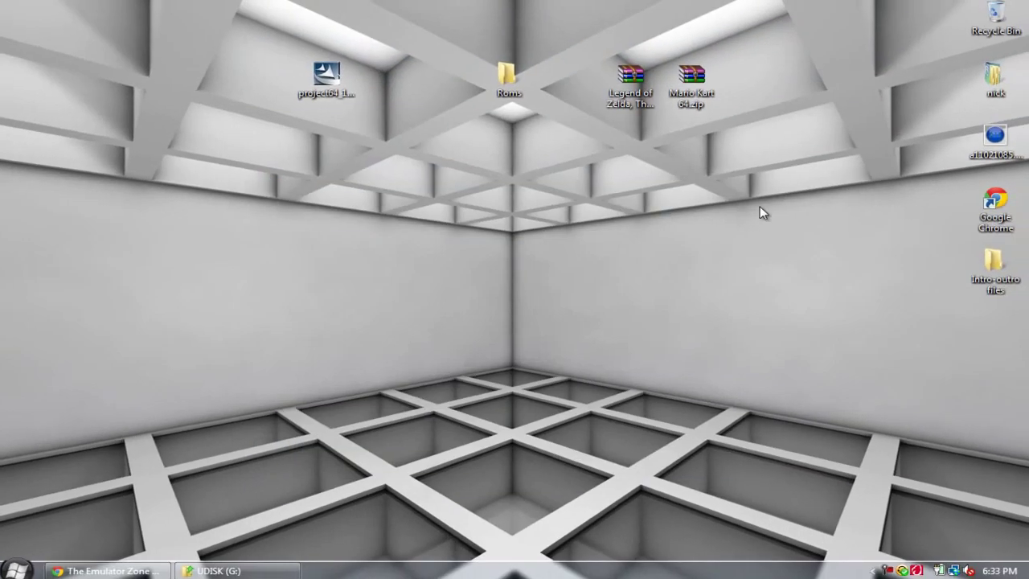
double_click(512, 84)
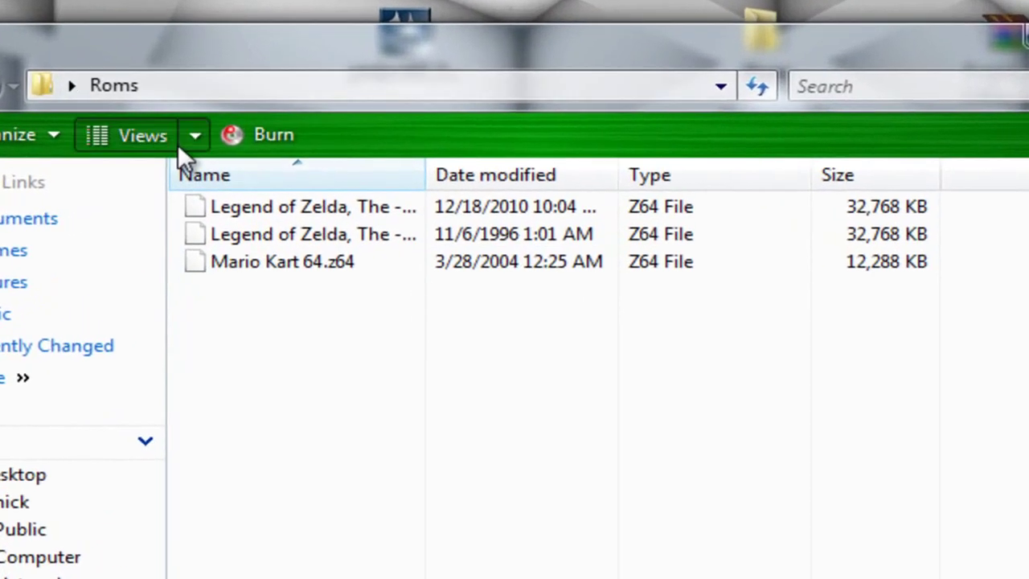
left_click(177, 145)
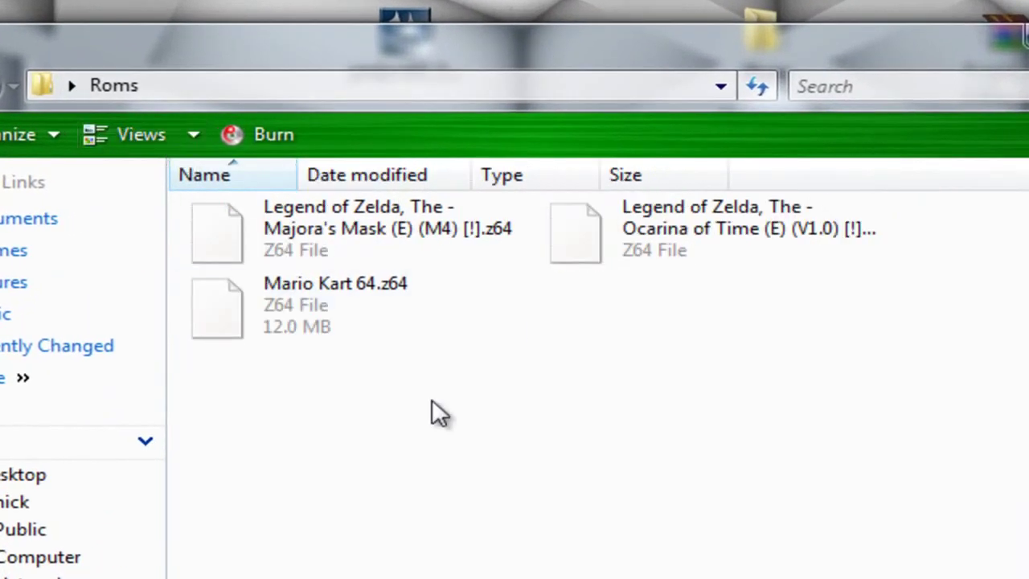
left_click(383, 227)
left_click(641, 224)
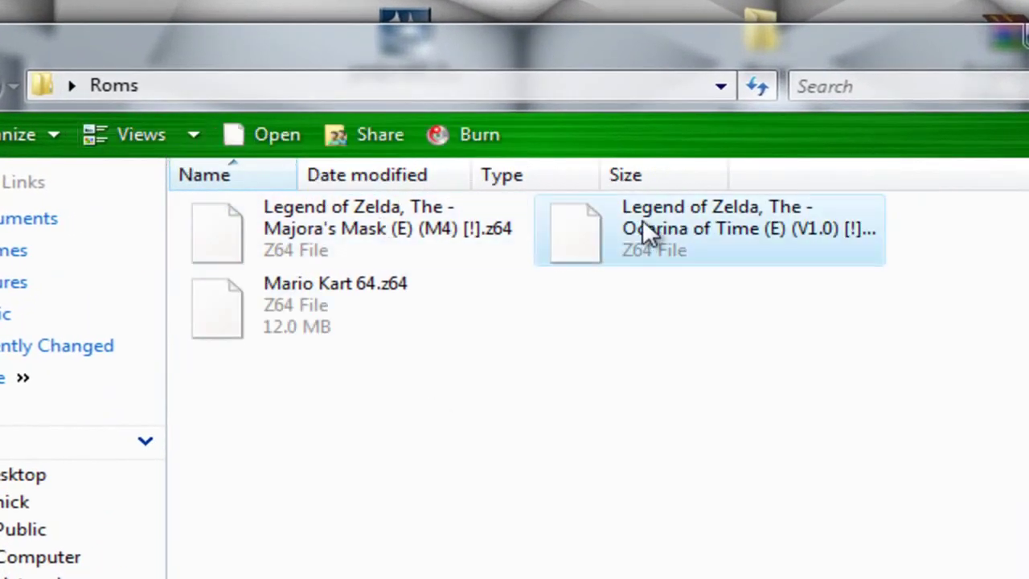
left_click(307, 324)
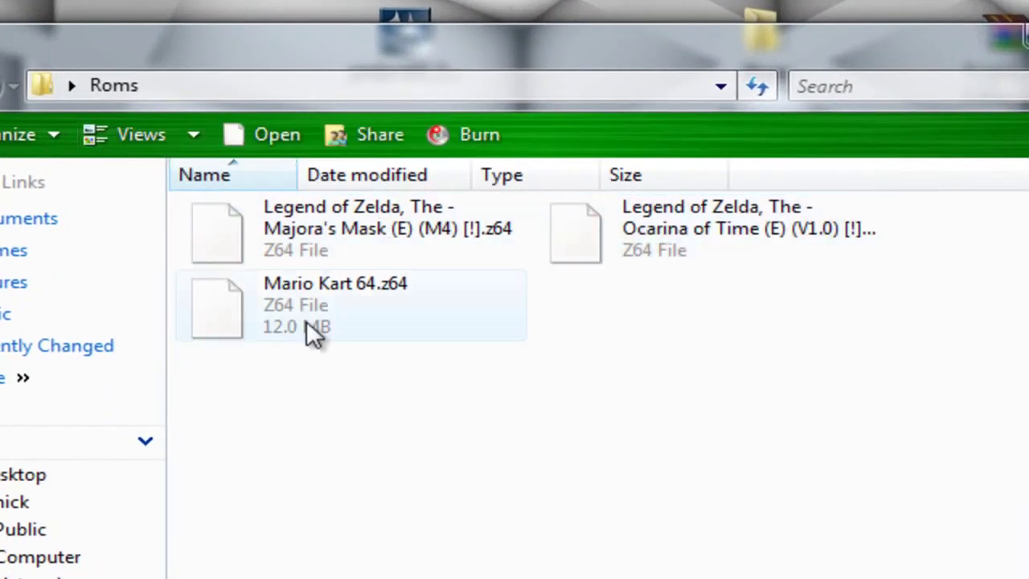
left_click(385, 380)
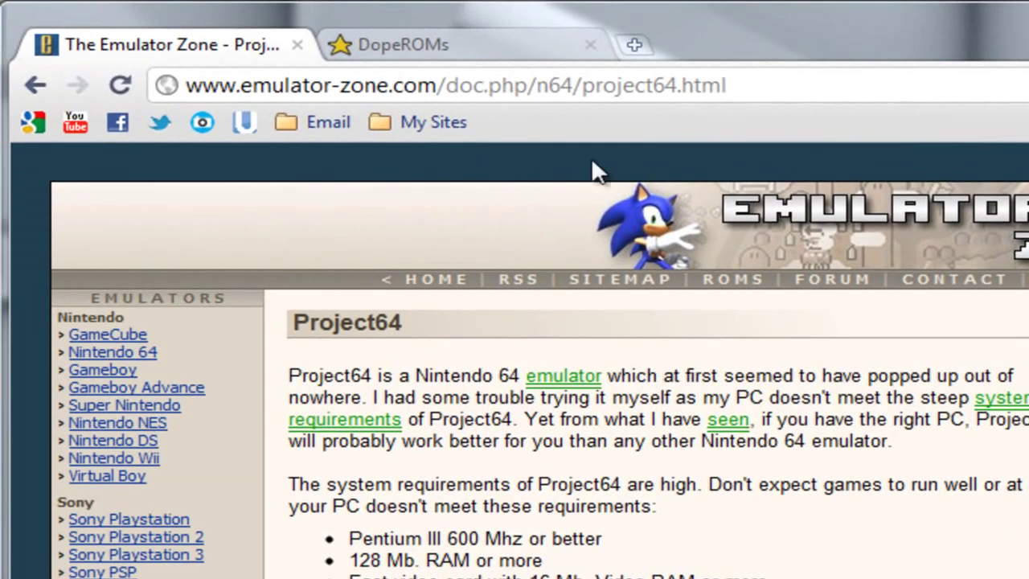
Step: View the DopeROMs site in the browser, search the web for "mario cart 64 rom" and open the CoolROM result
left_click(370, 34)
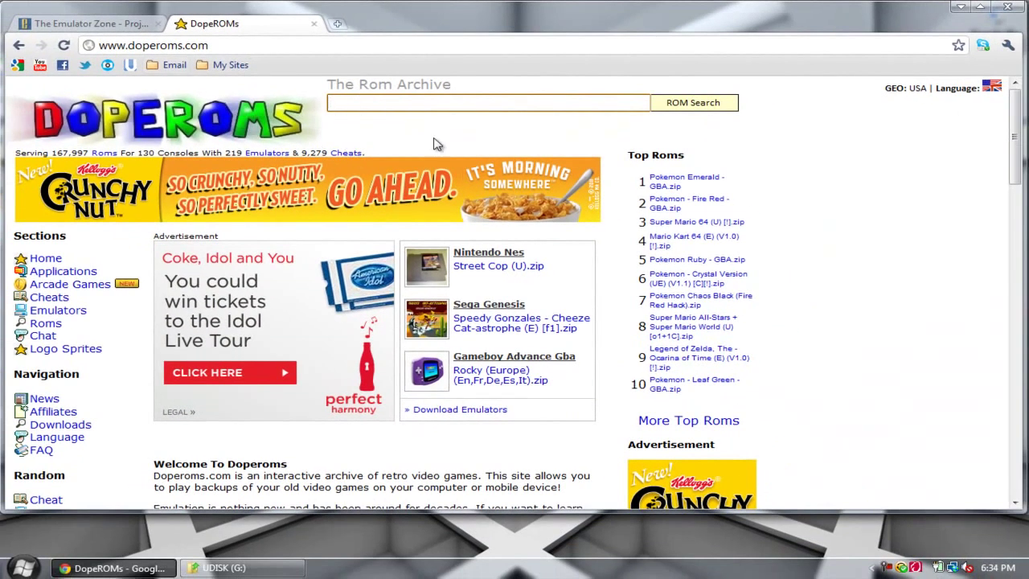
left_click(337, 24)
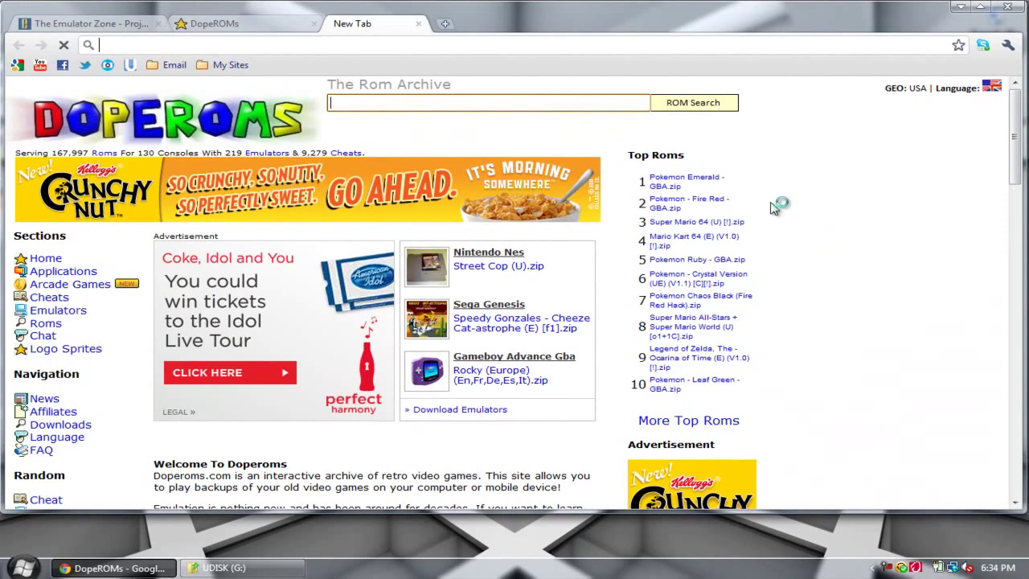
type("mario c")
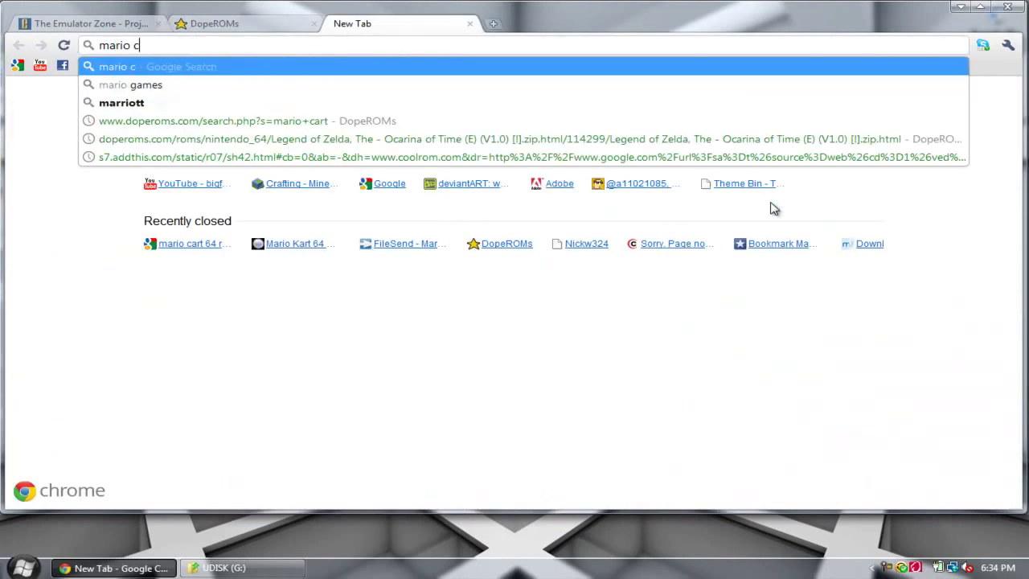
type("art 64 rom")
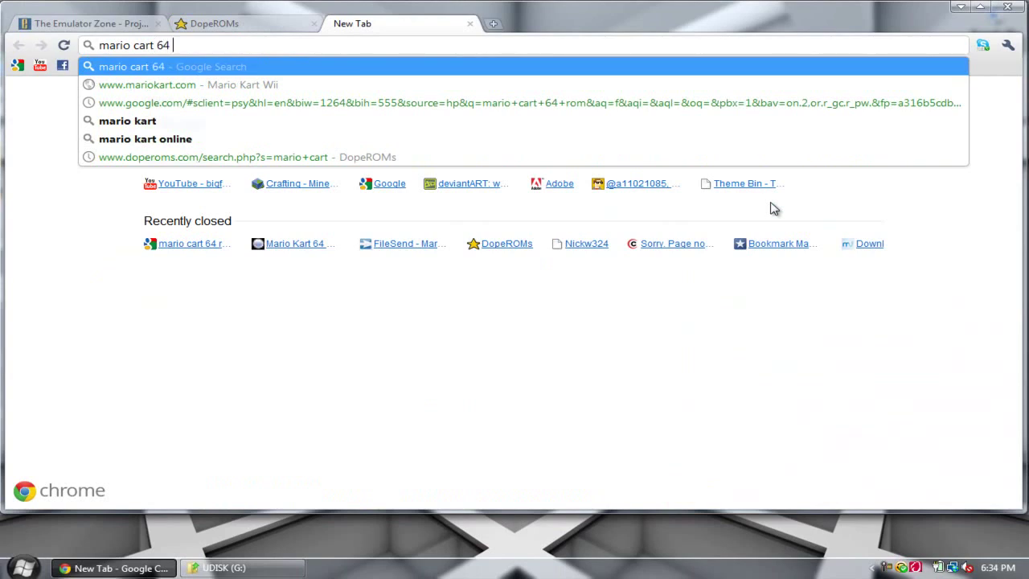
key("Return")
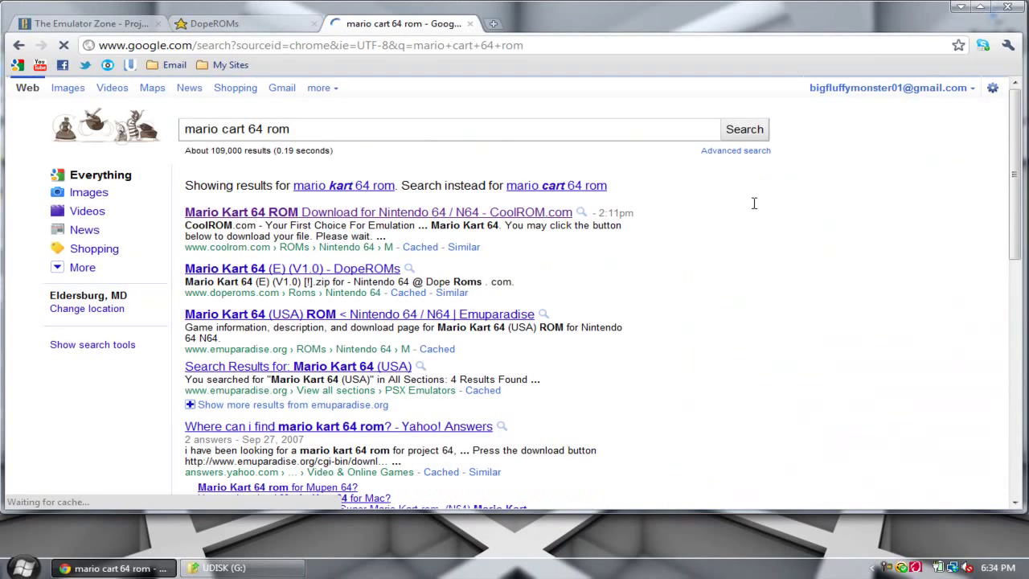
left_click(410, 214)
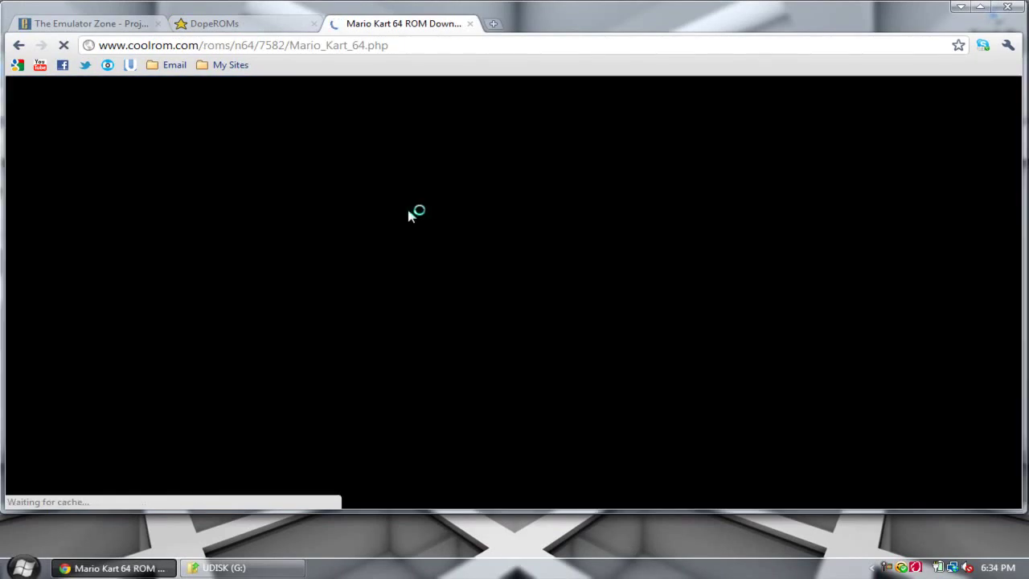
Step: Look over the Mario Kart 64 download page on CoolROM, close it and return to The Emulator Zone page
scroll(410, 214, "down", 2)
scroll(409, 216, "down", 3)
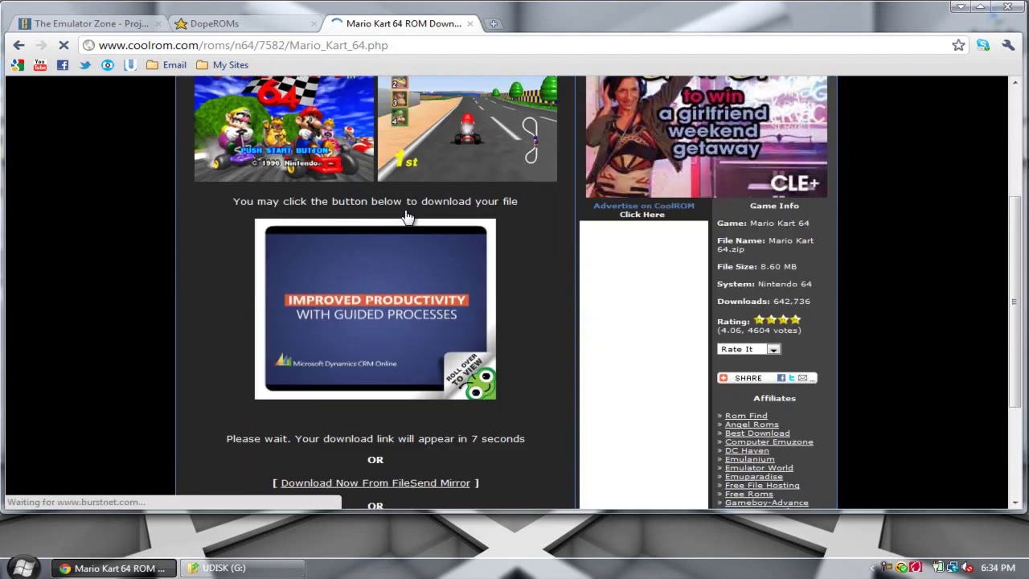
scroll(408, 215, "up", 5)
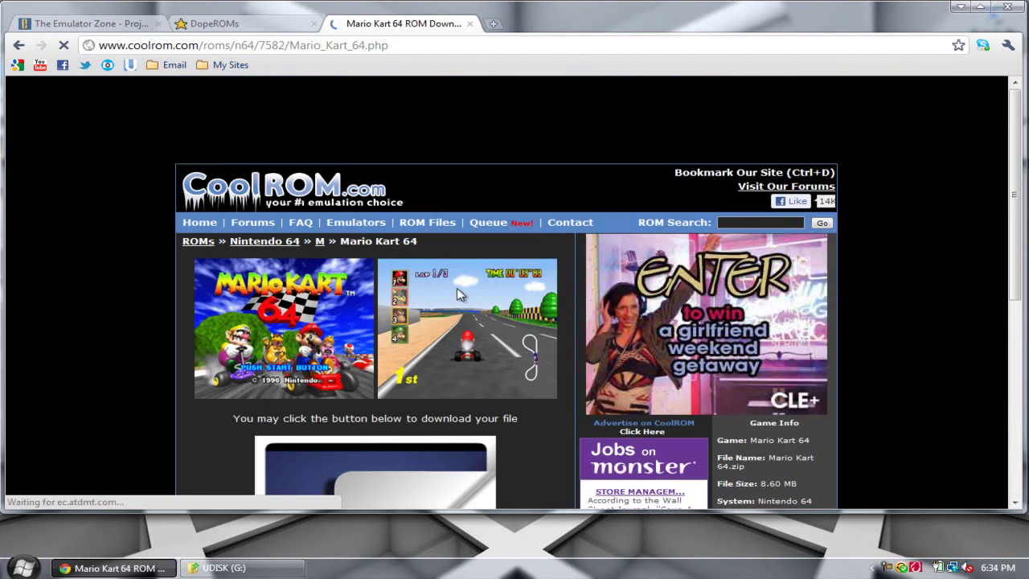
middle_click(390, 28)
left_click(129, 24)
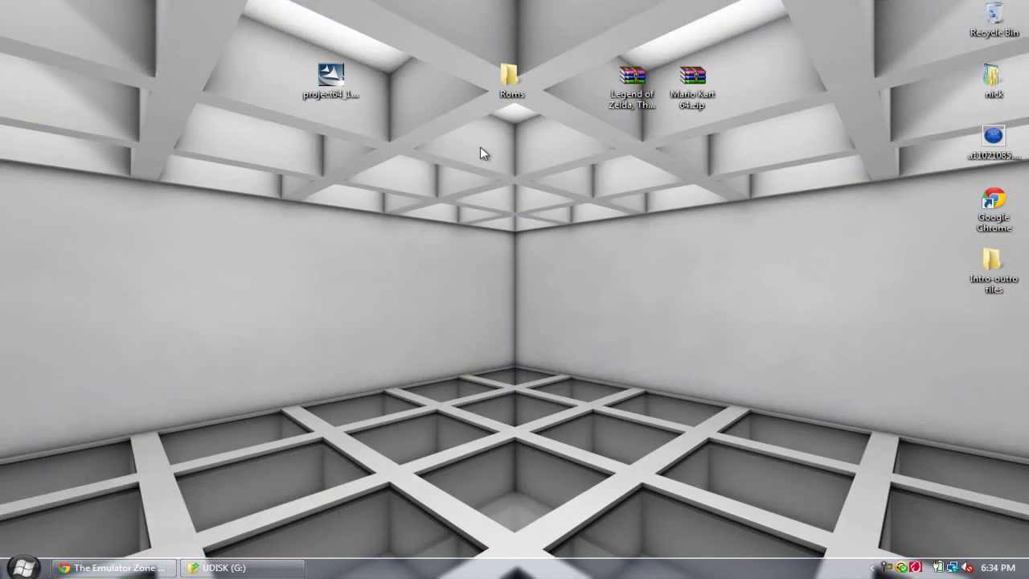
Step: Recheck the desktop Roms folder and inspect the ROM and readme files inside Mario Kart 64.zip
double_click(510, 84)
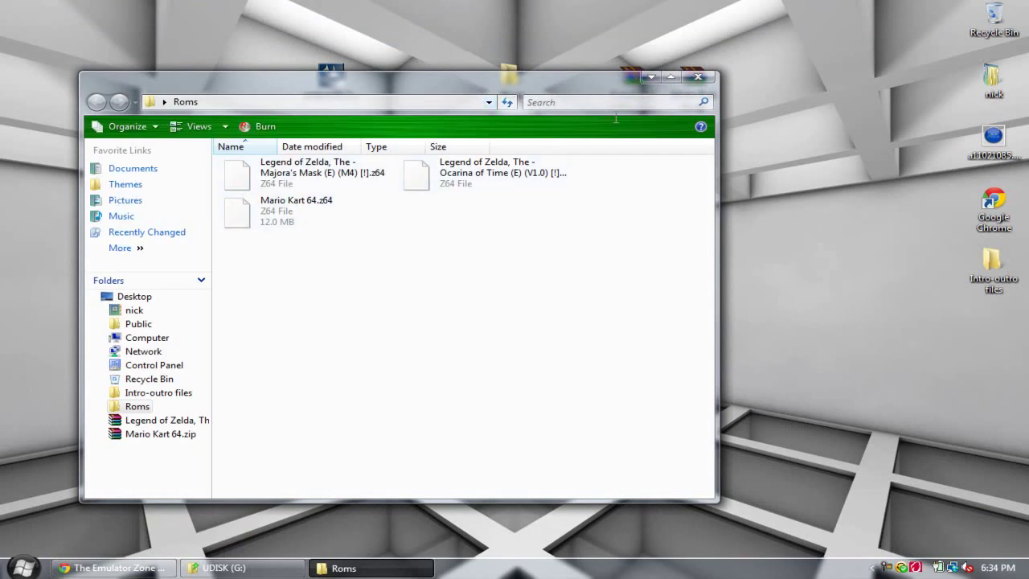
left_click(697, 77)
left_click(701, 84)
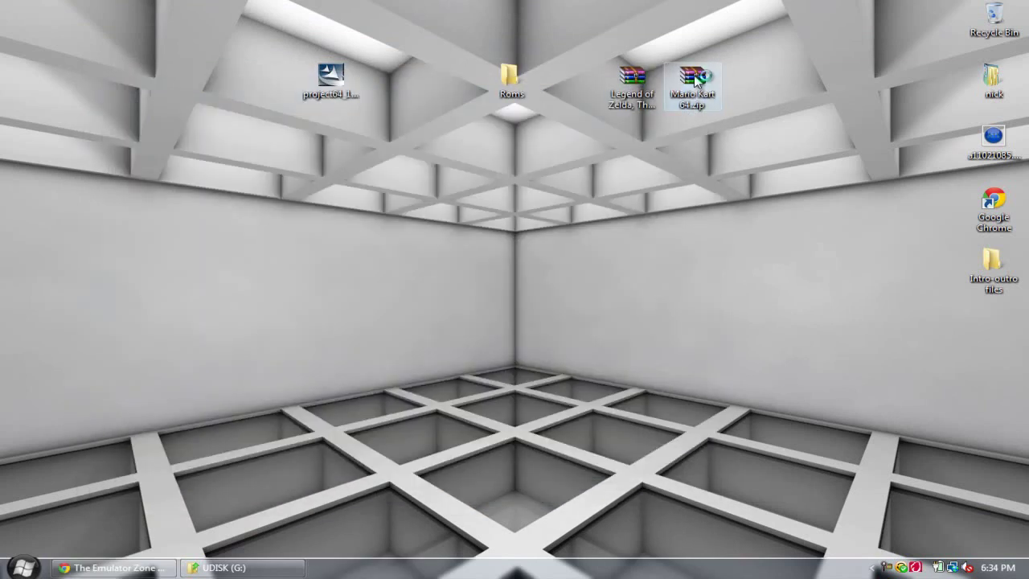
double_click(696, 78)
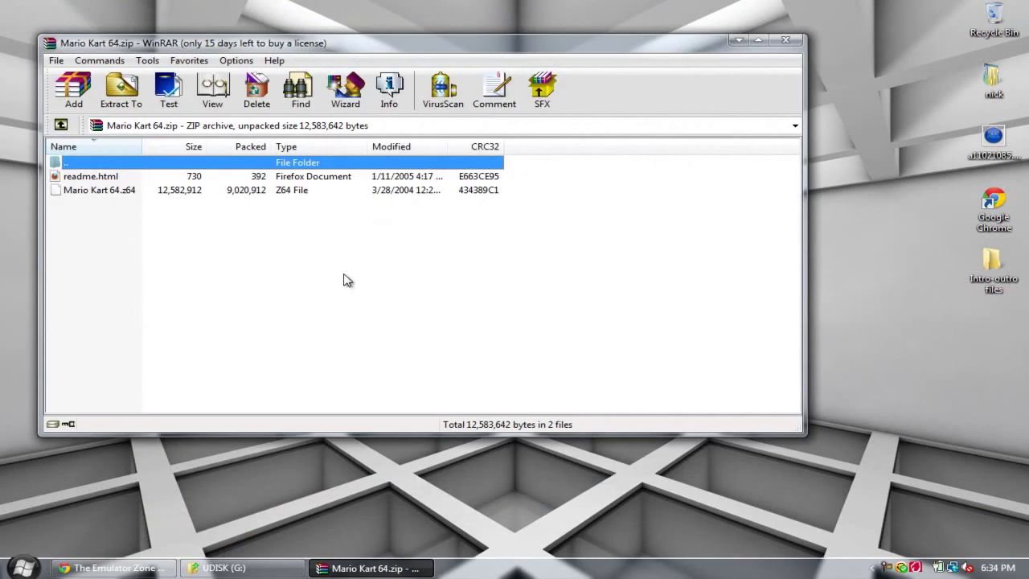
left_click(100, 193)
left_click(98, 178)
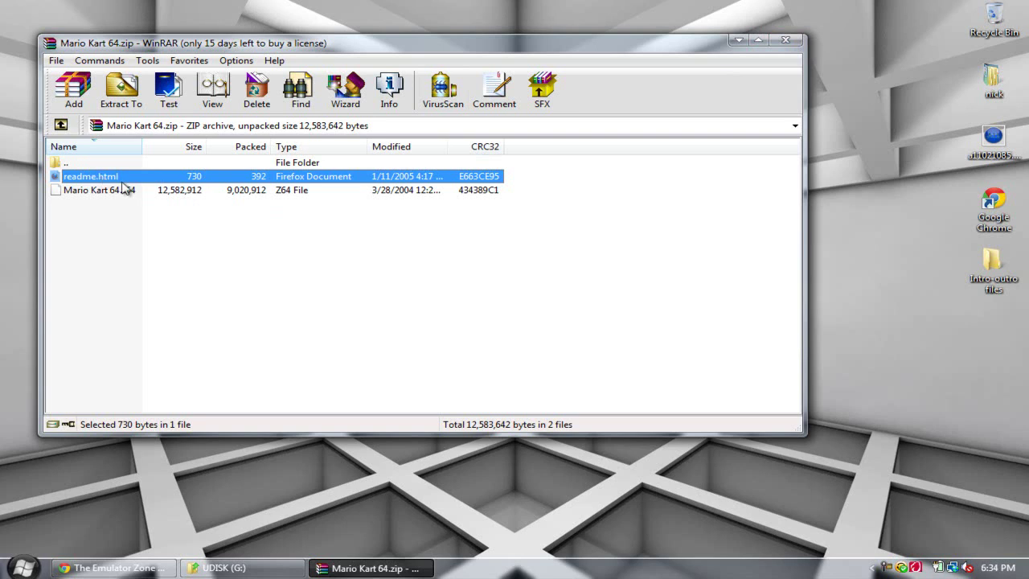
left_click(790, 42)
Step: Replace the empty Roms folder on UDISK (G:) with a copy of the desktop Roms folder
right_click(521, 83)
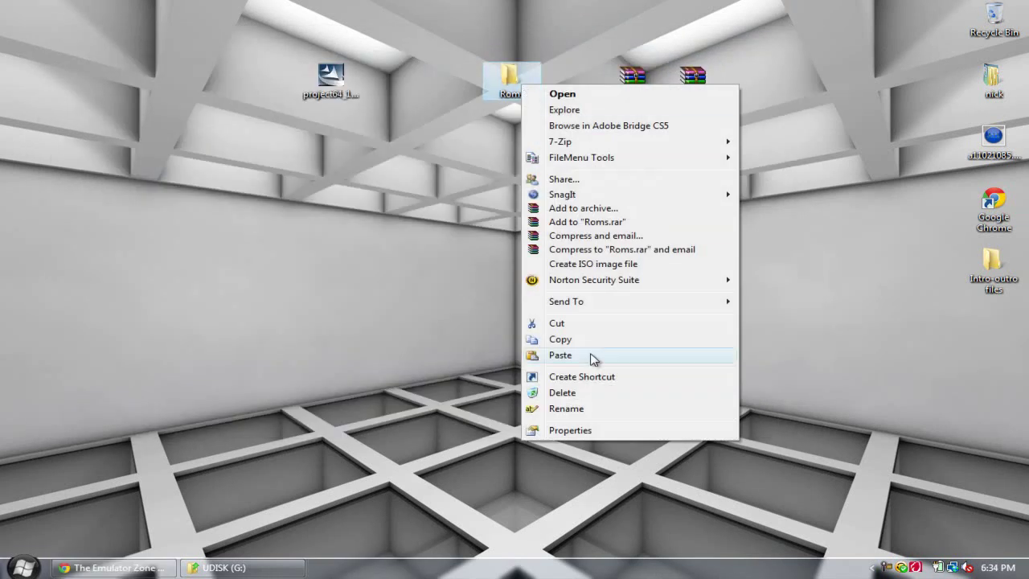
left_click(567, 339)
left_click(221, 568)
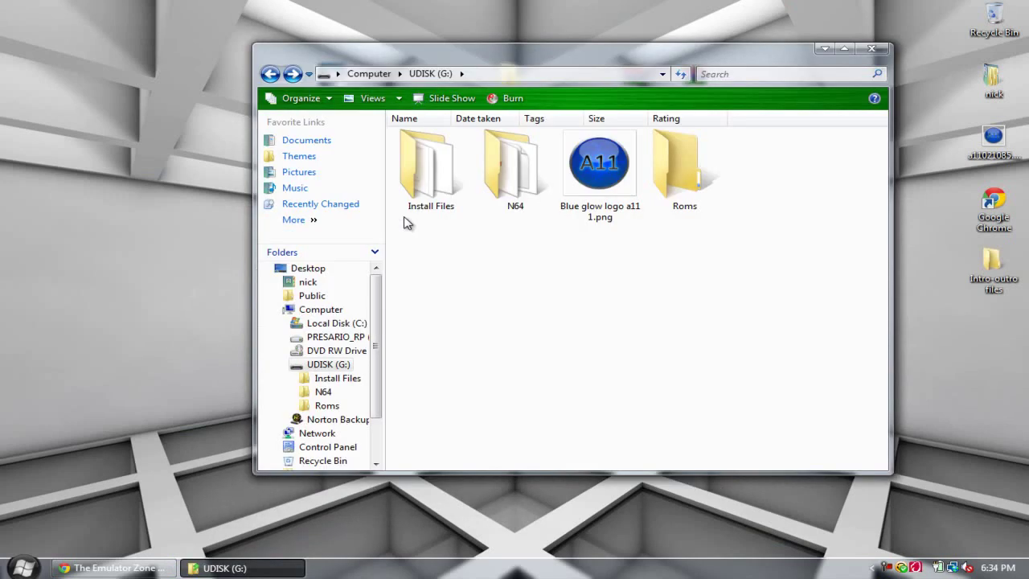
right_click(699, 302)
left_click(726, 166)
left_click_drag(688, 198, 994, 20)
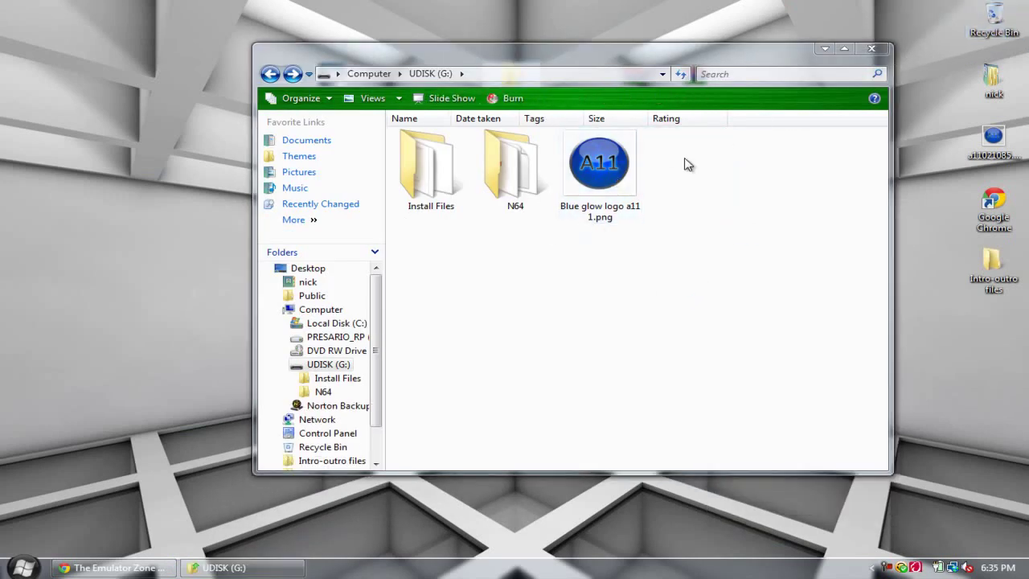
right_click(688, 165)
left_click(737, 272)
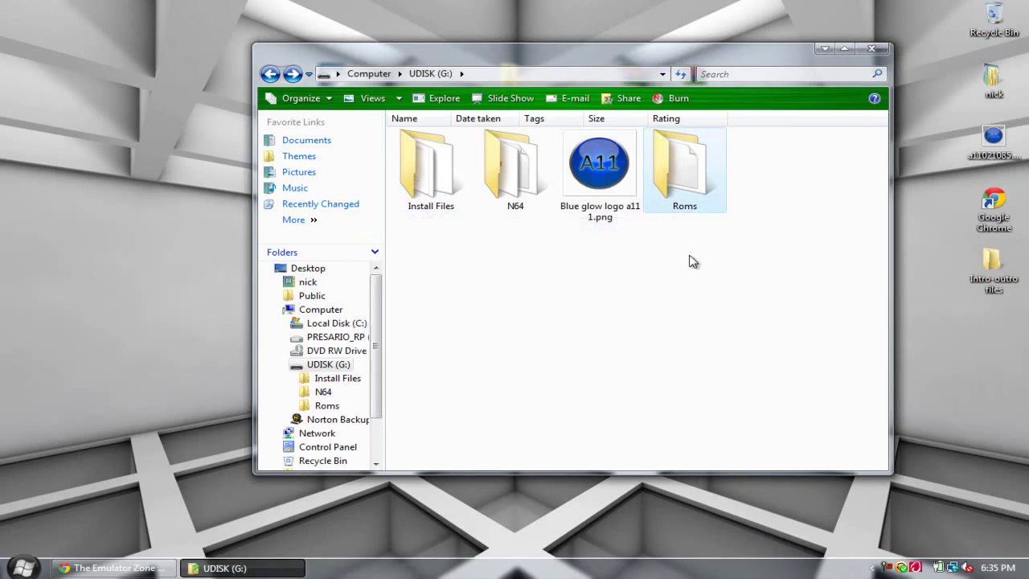
Step: Check the copied ROM files in G:\Roms, return to the drive root and open the N64 folder
double_click(693, 167)
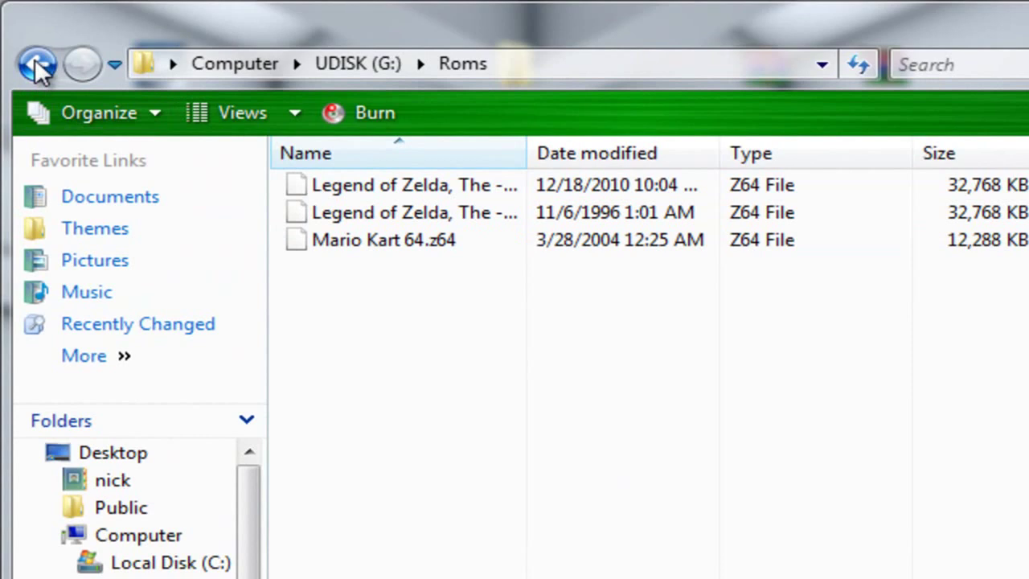
left_click(88, 66)
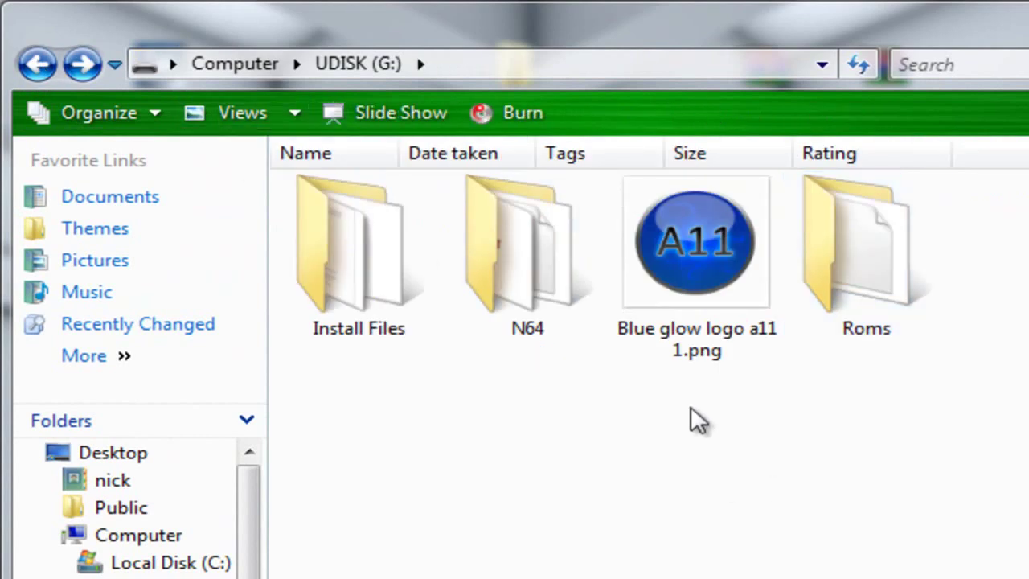
double_click(574, 278)
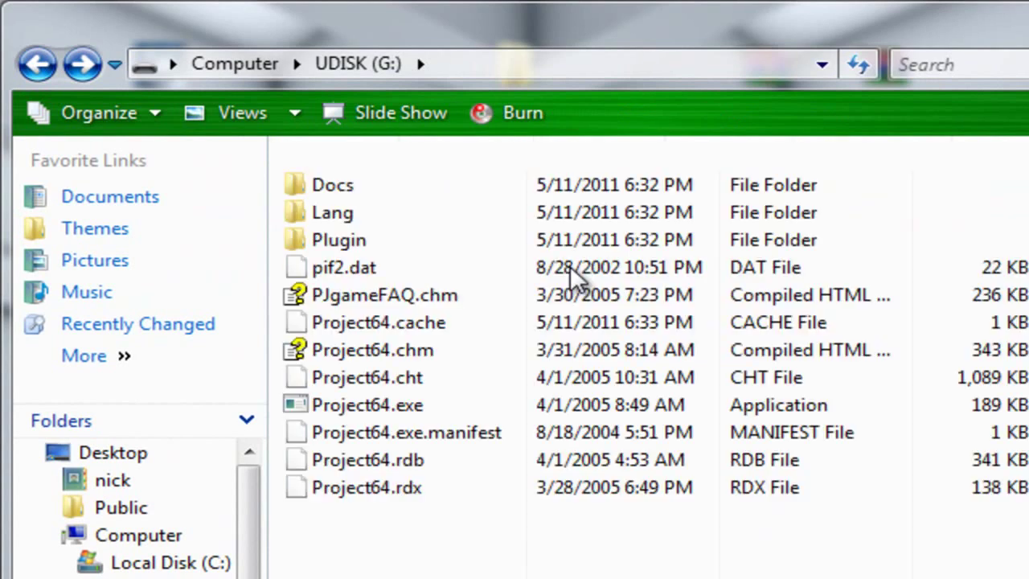
Step: Launch Project64.exe from the N64 folder, run the Mario Kart 64.z64 ROM from the Roms folder and close the emulator
double_click(340, 407)
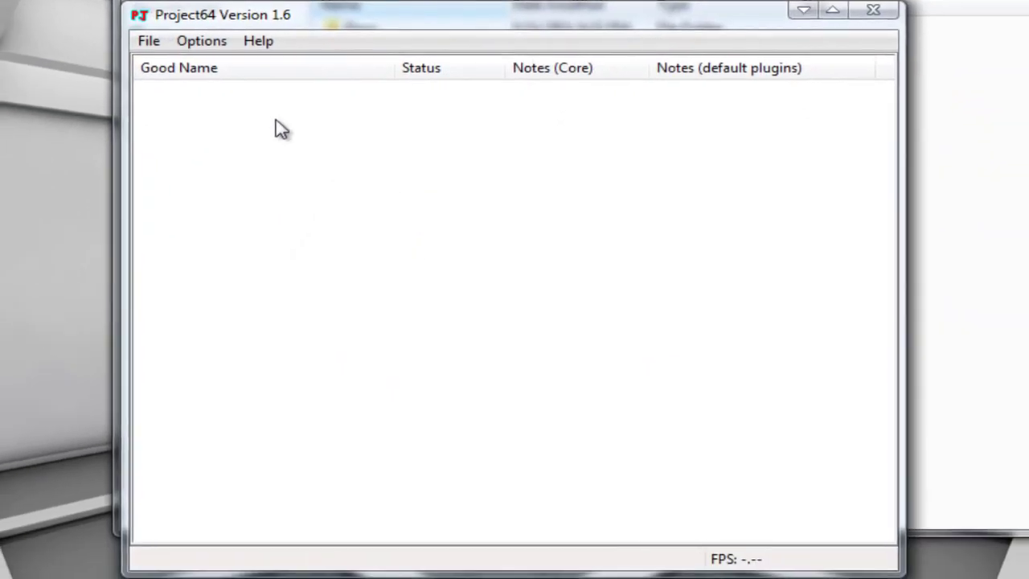
left_click(151, 44)
left_click(173, 66)
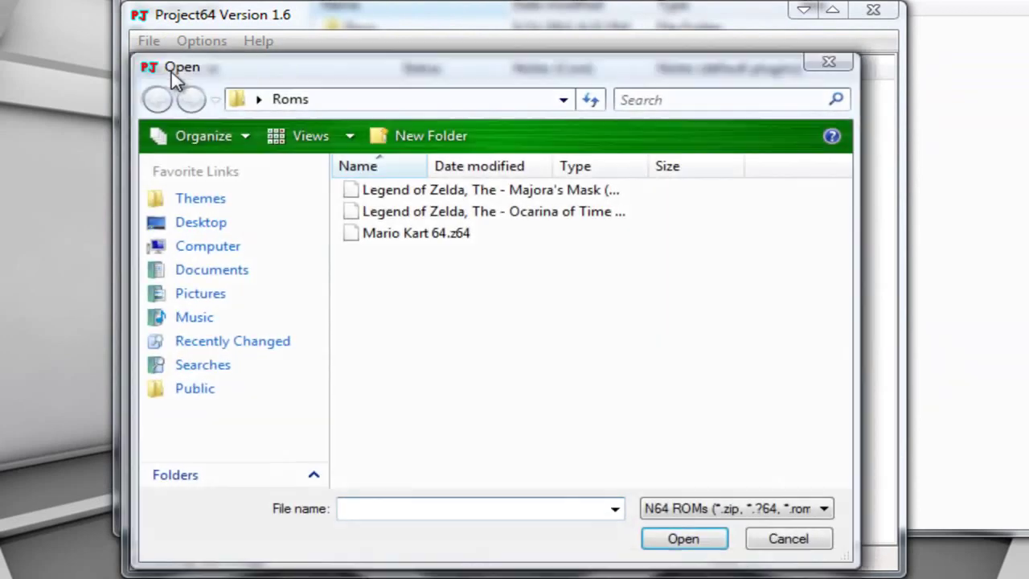
double_click(424, 232)
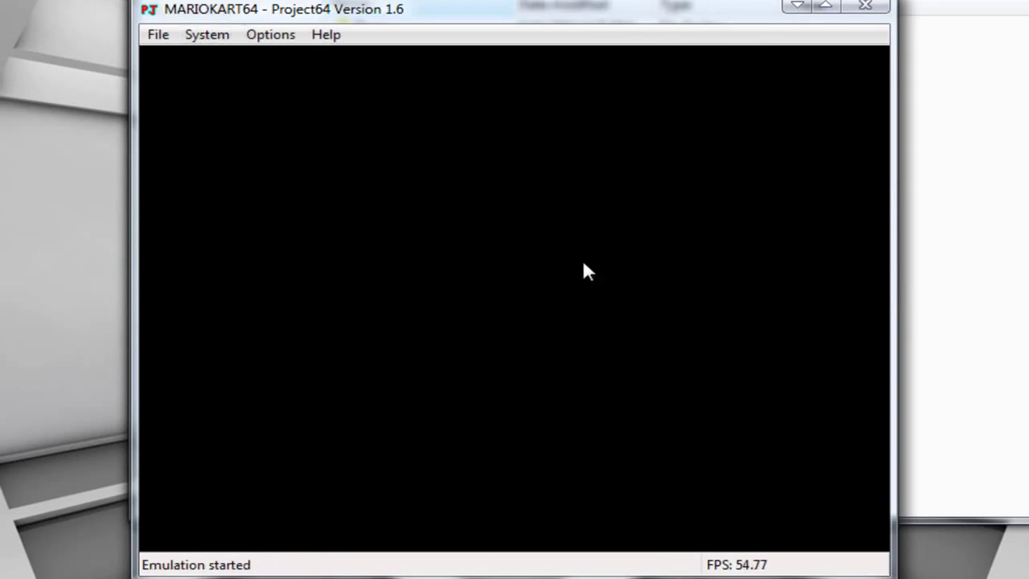
left_click(866, 6)
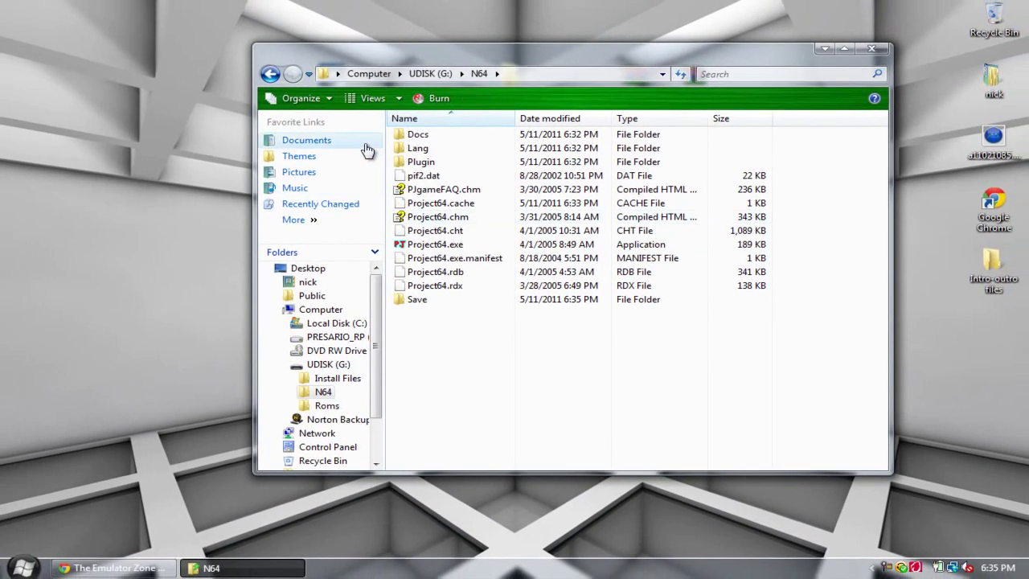
Step: Return to the root of UDISK (G:) and close the drive's folder window
left_click(270, 74)
right_click(592, 285)
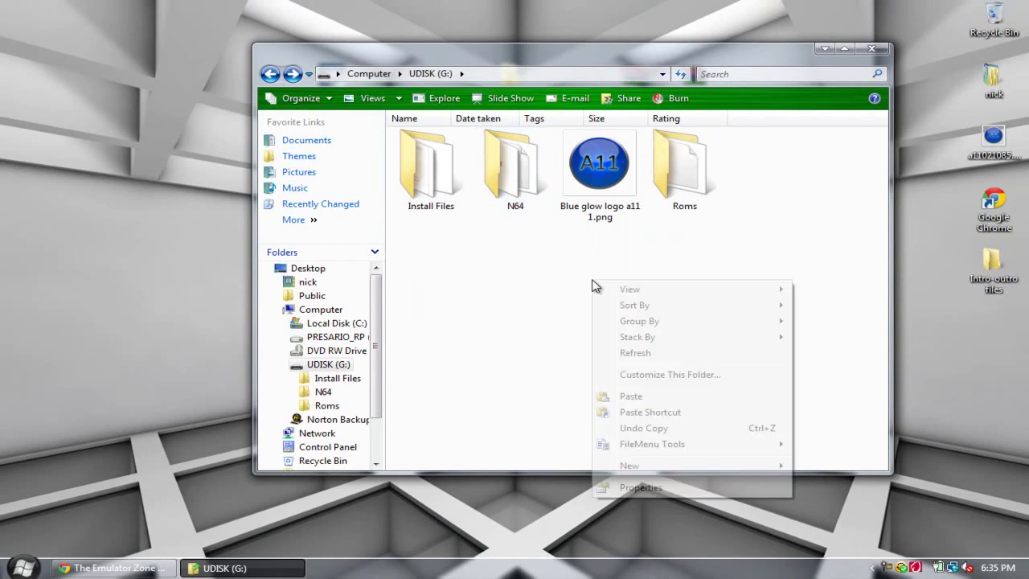
left_click(521, 266)
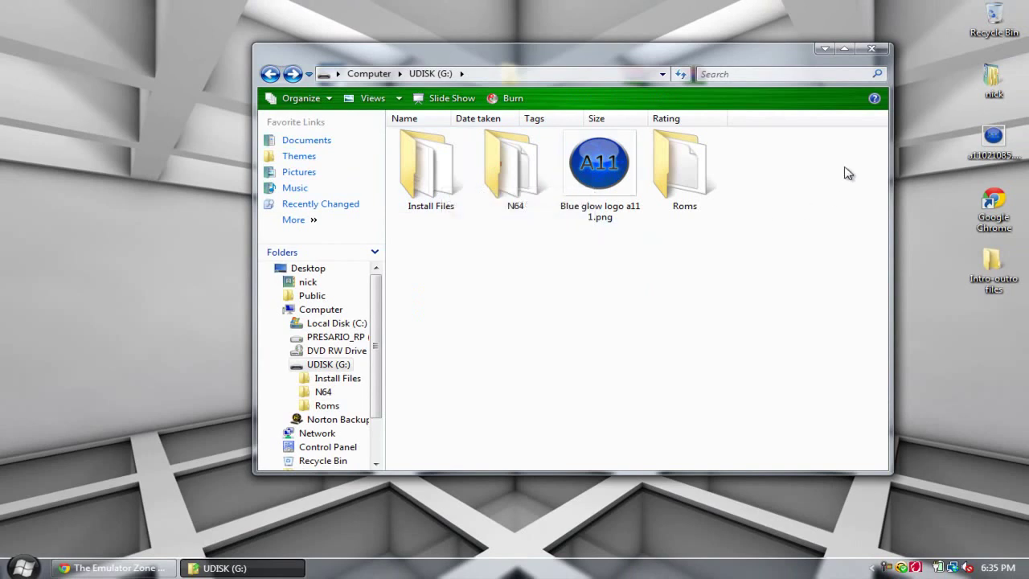
left_click(871, 48)
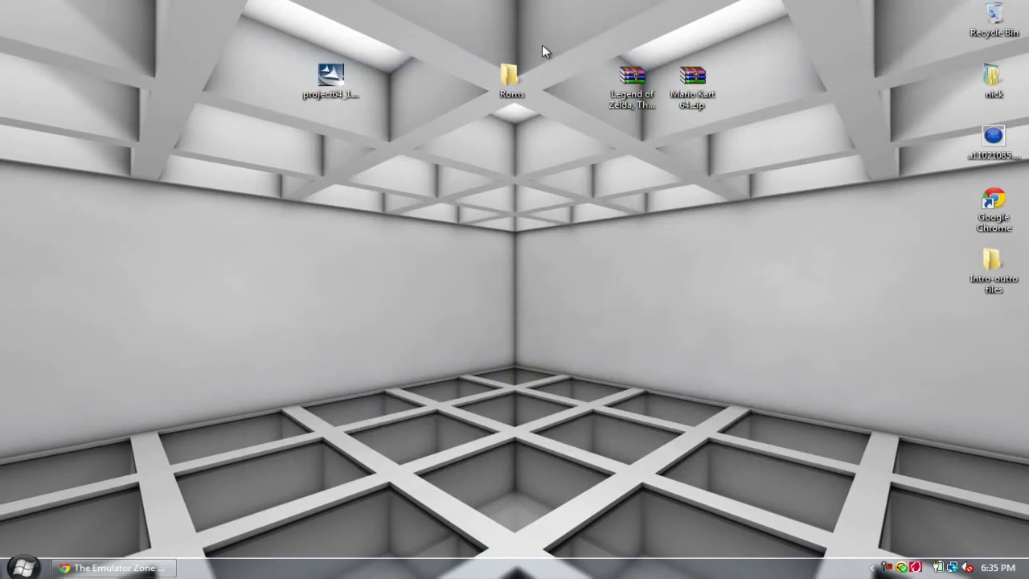